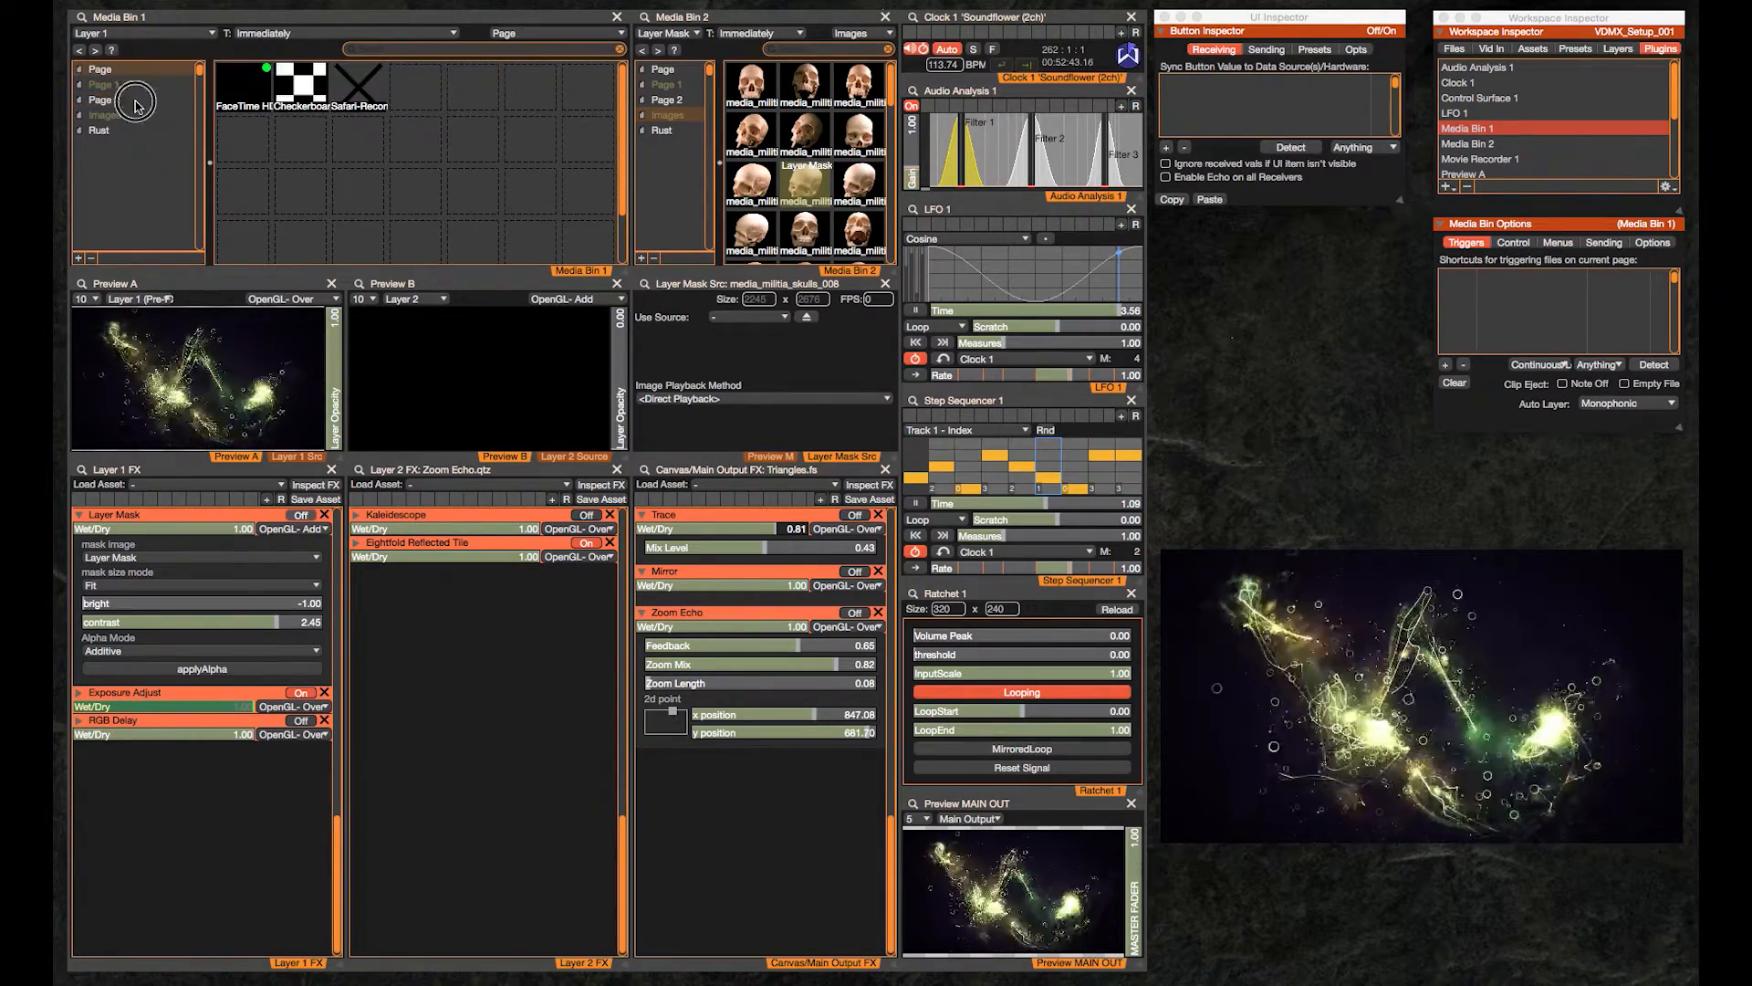
Look through Page 2 and Page 1 of the first media bin and the skull images in the second media bin
mouse_move(246, 20)
mouse_down()
mouse_move(276, 111)
mouse_move(293, 70)
mouse_move(242, 16)
mouse_up()
mouse_move(227, 292)
mouse_down()
mouse_move(393, 406)
mouse_move(339, 406)
mouse_move(223, 286)
mouse_up()
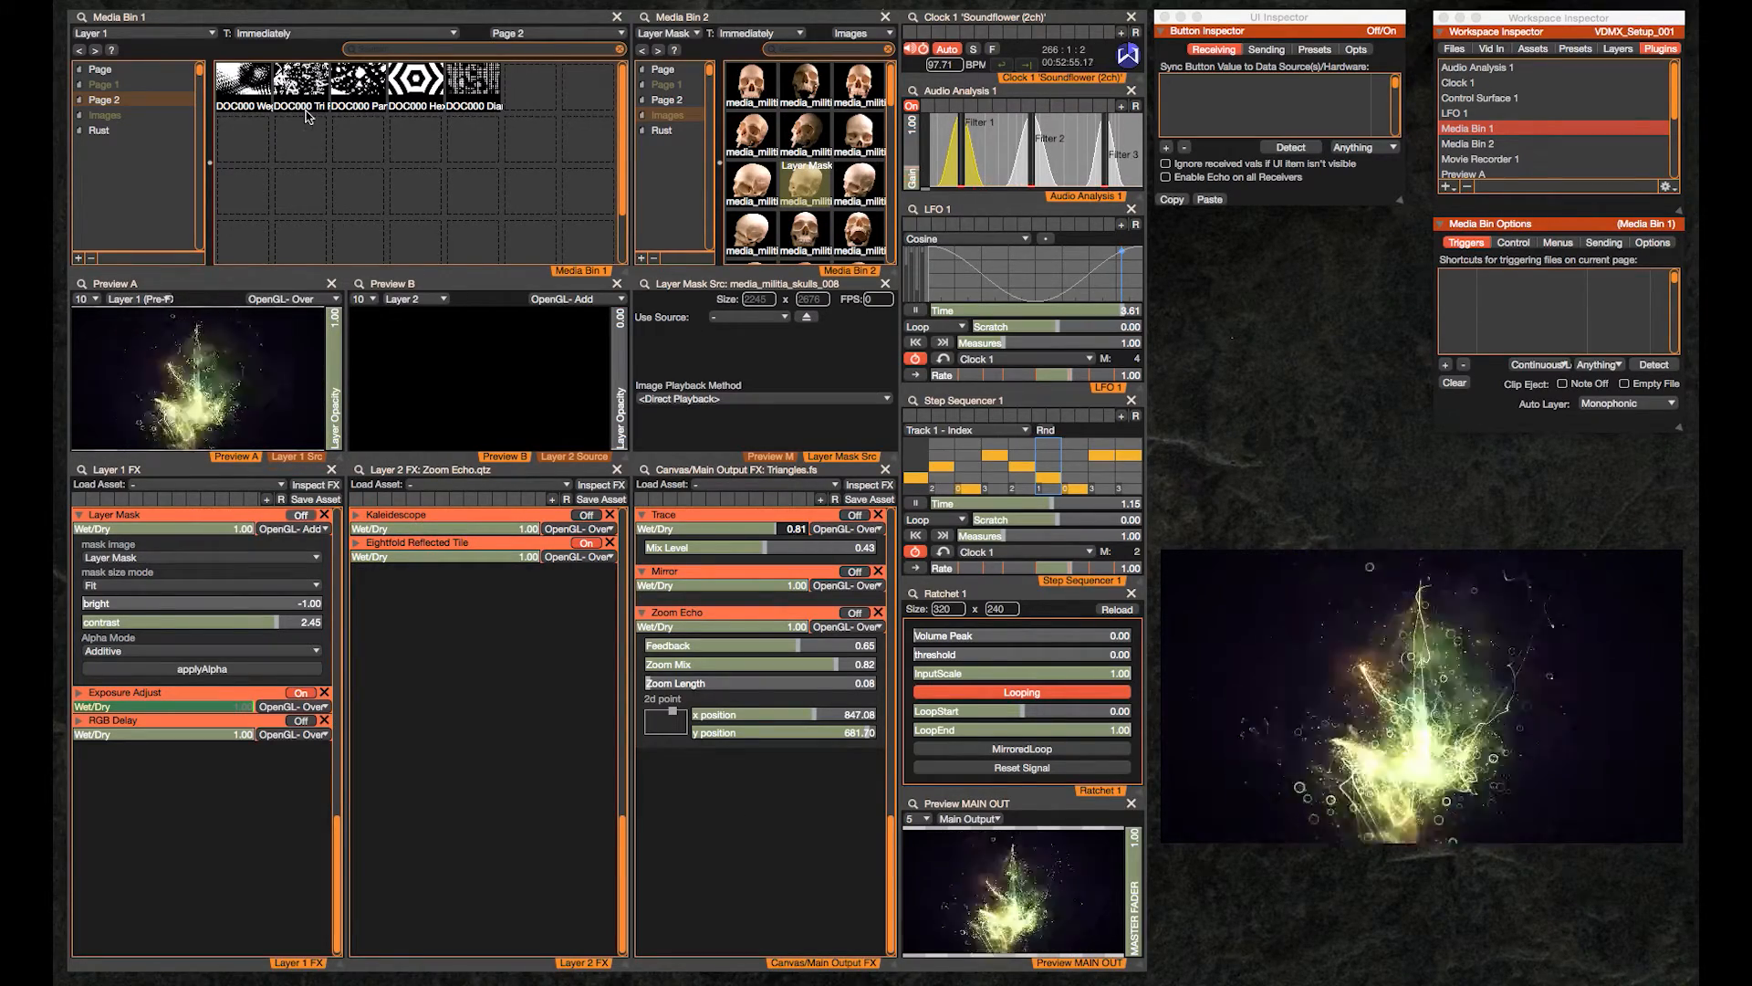
key(Up)
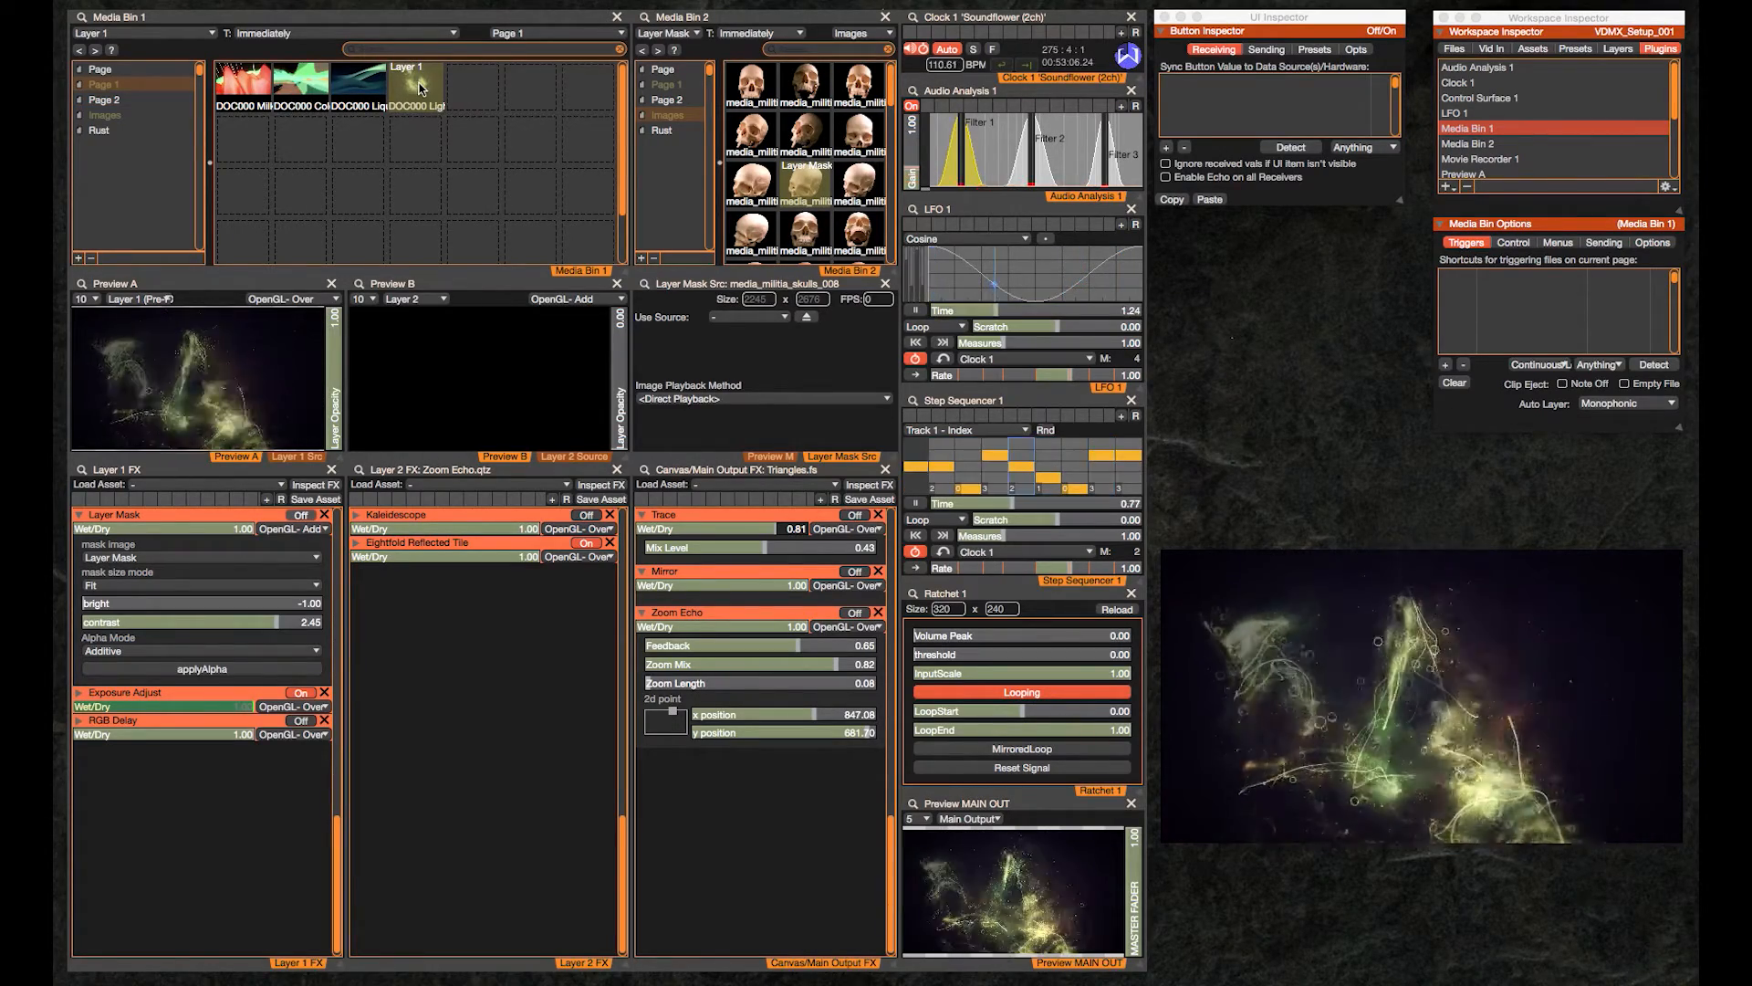
click(396, 22)
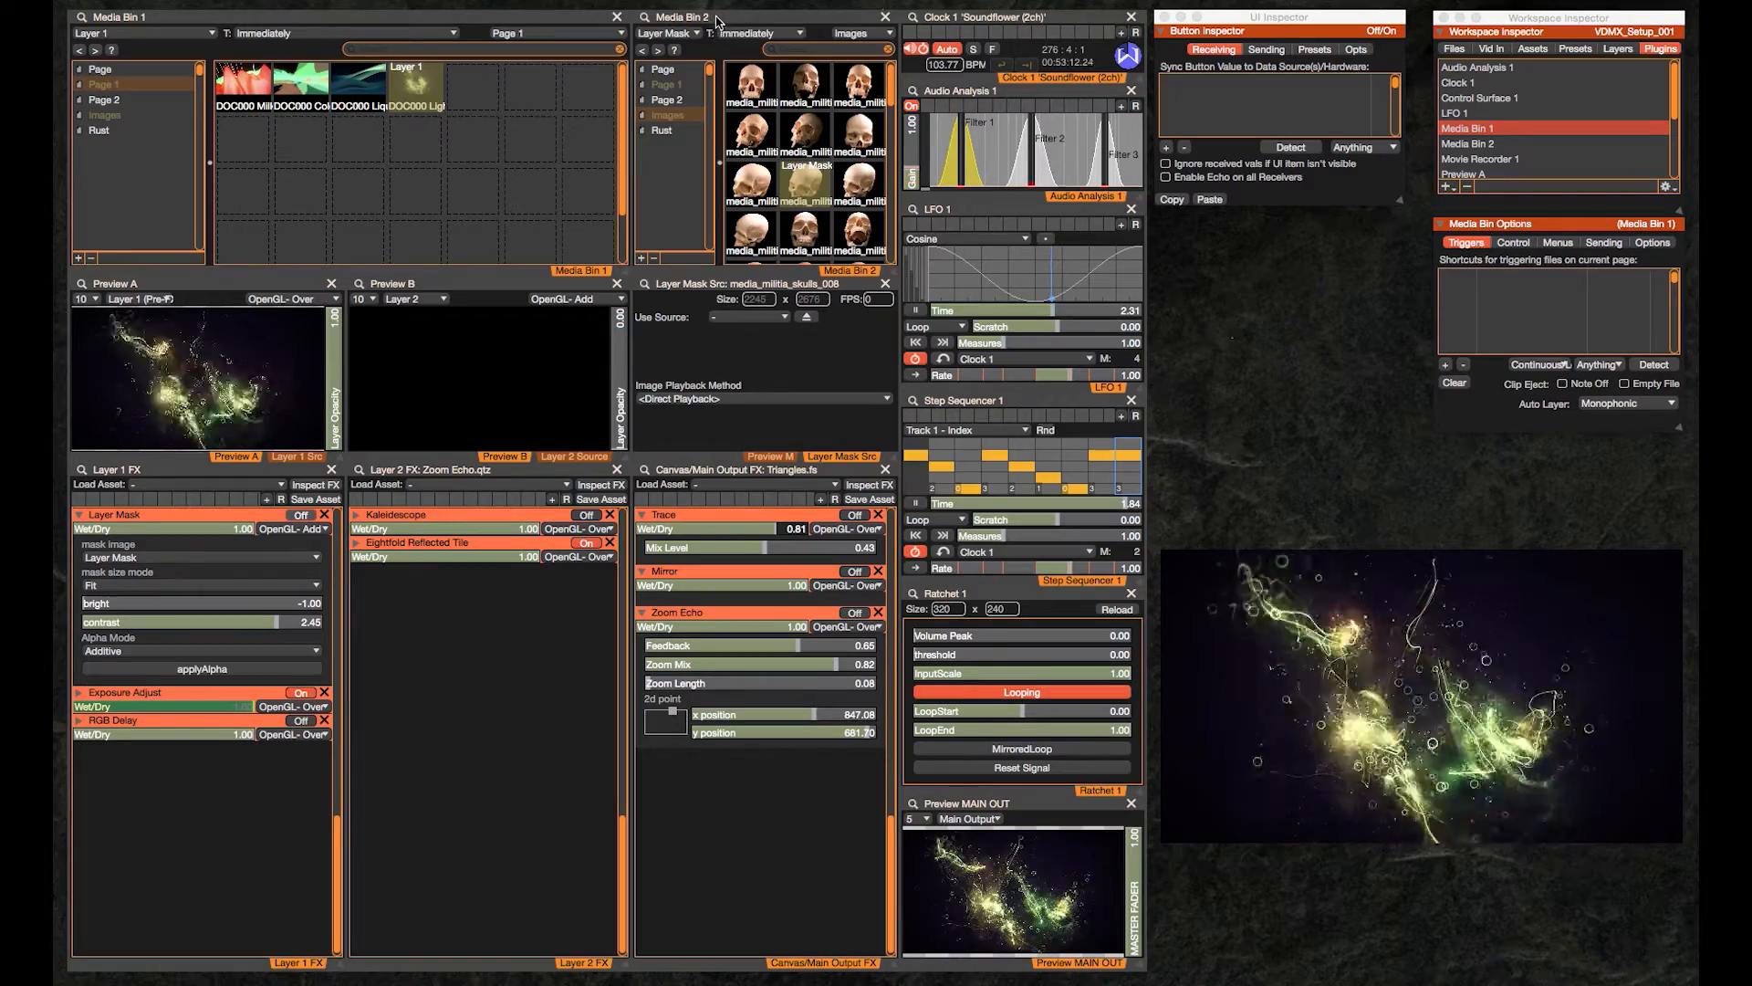
click(715, 19)
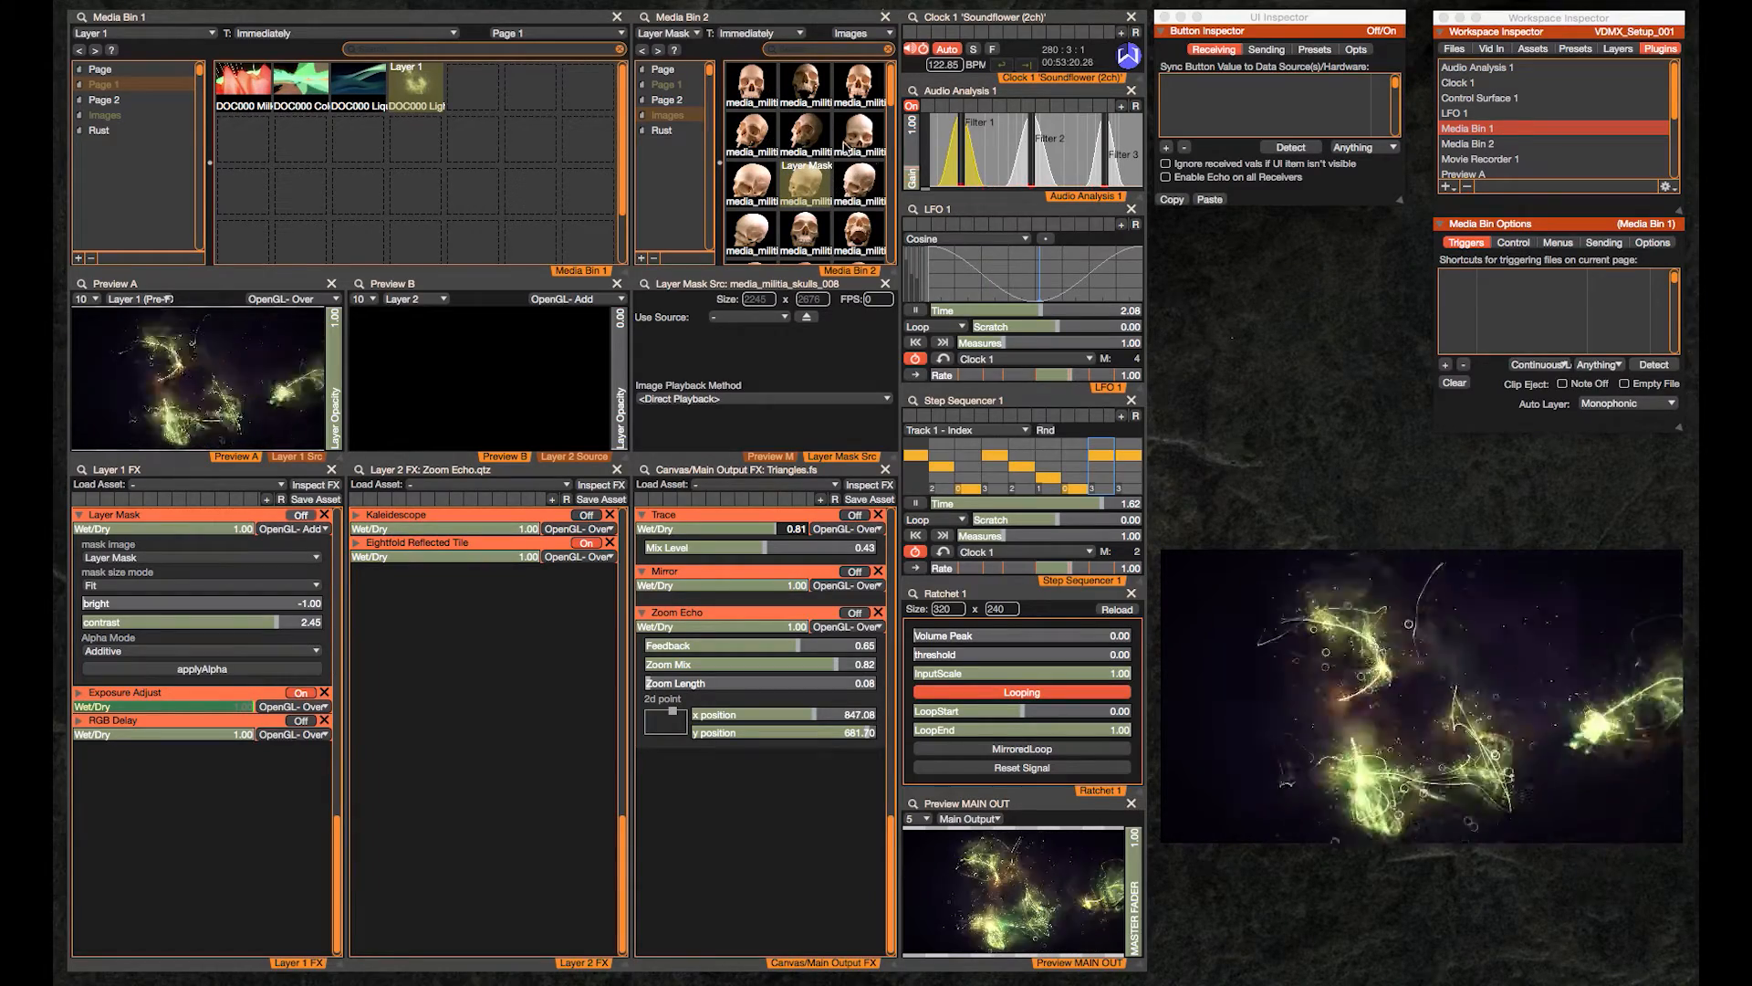
scroll(892, 102, down, 3)
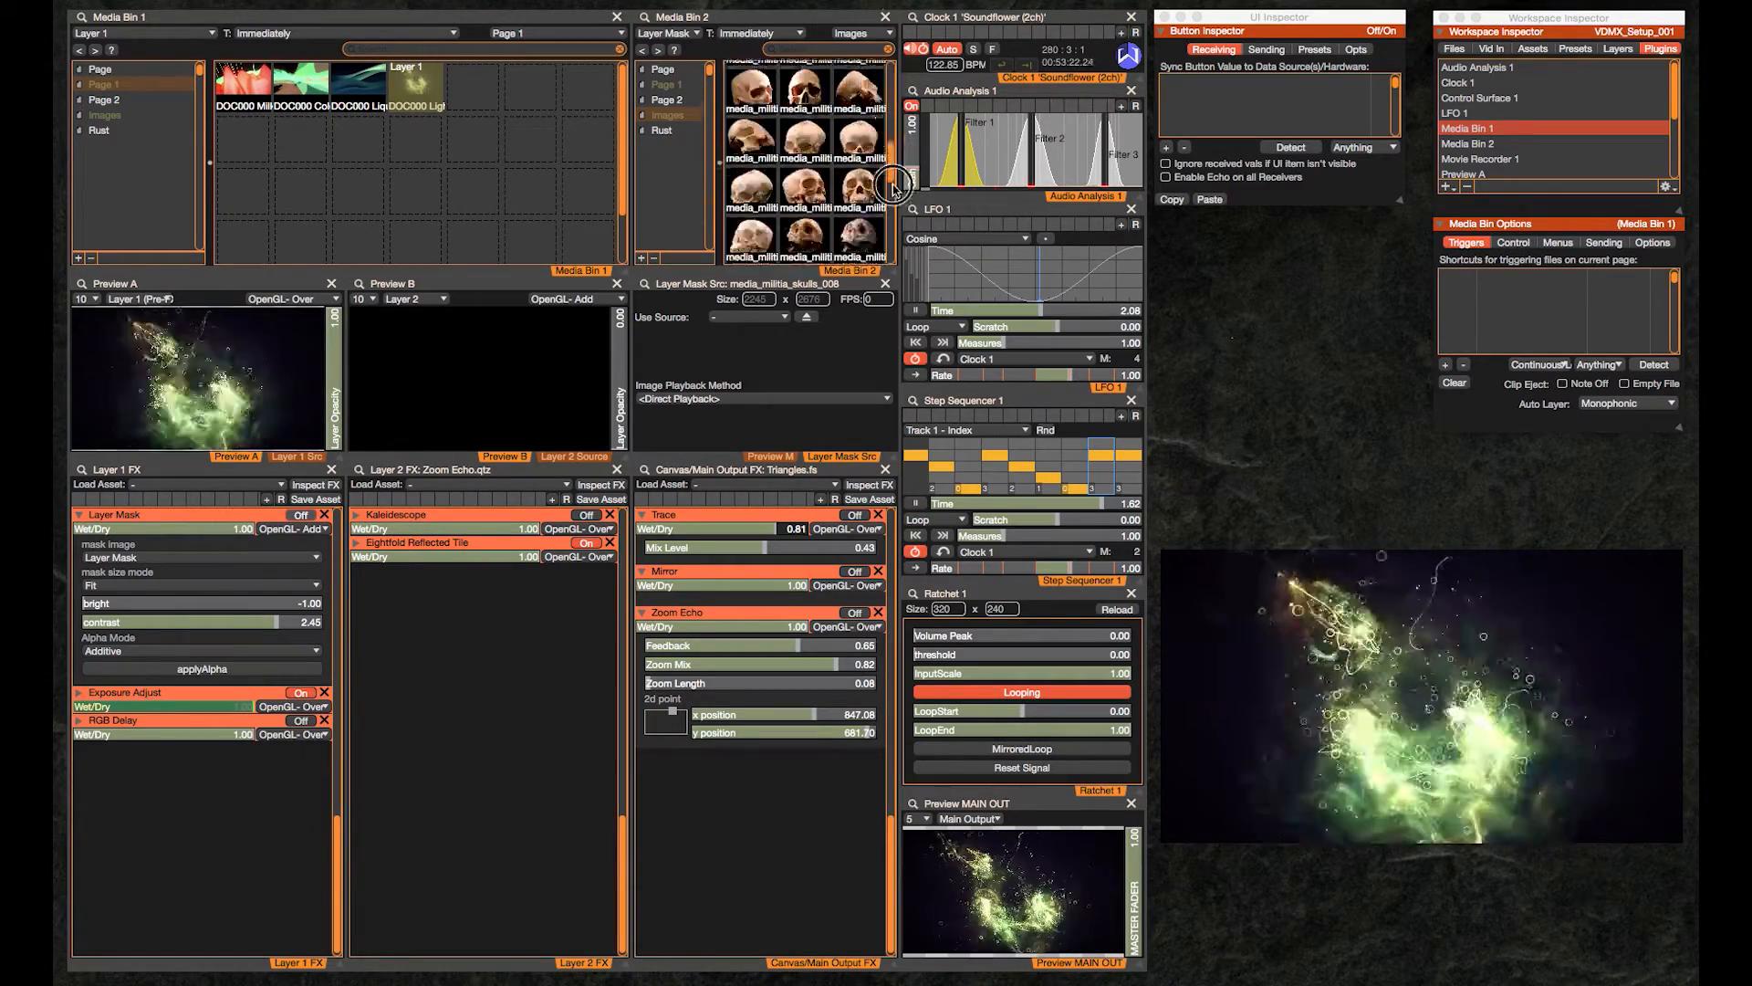
scroll(892, 91, up, 3)
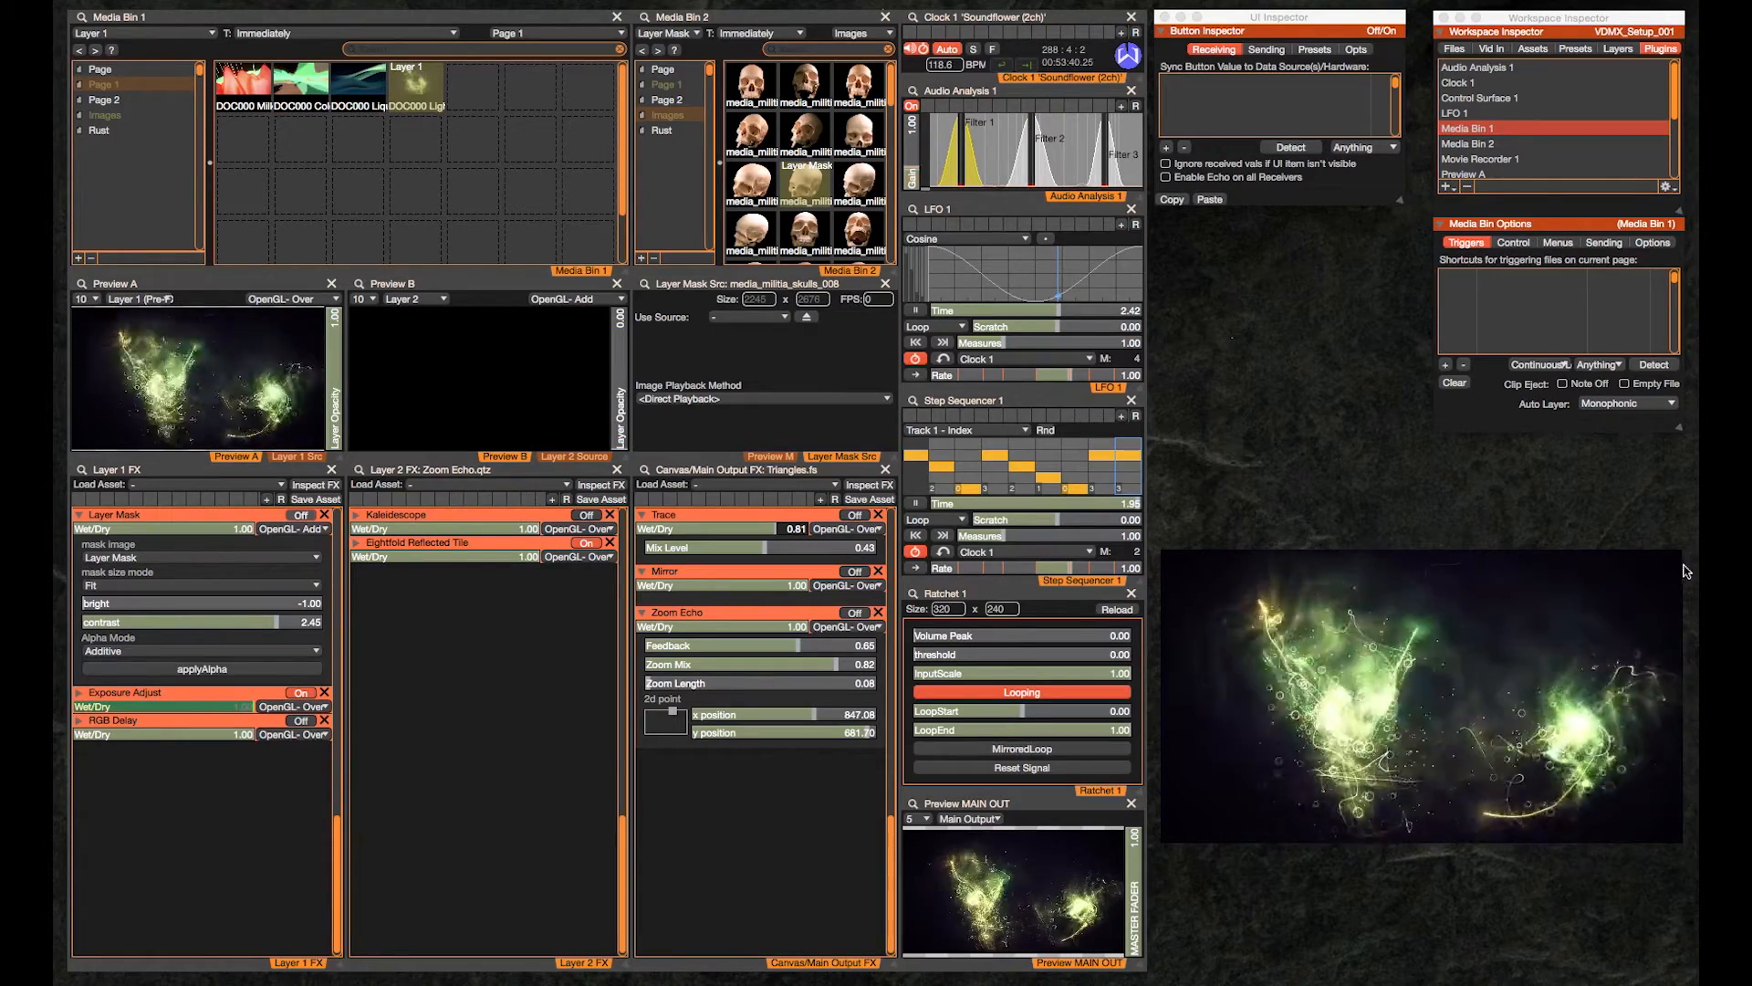
Bring up Preview M for the Layer Mask and look over the layer effects, main output effects, clock and audio analysis windows
click(769, 456)
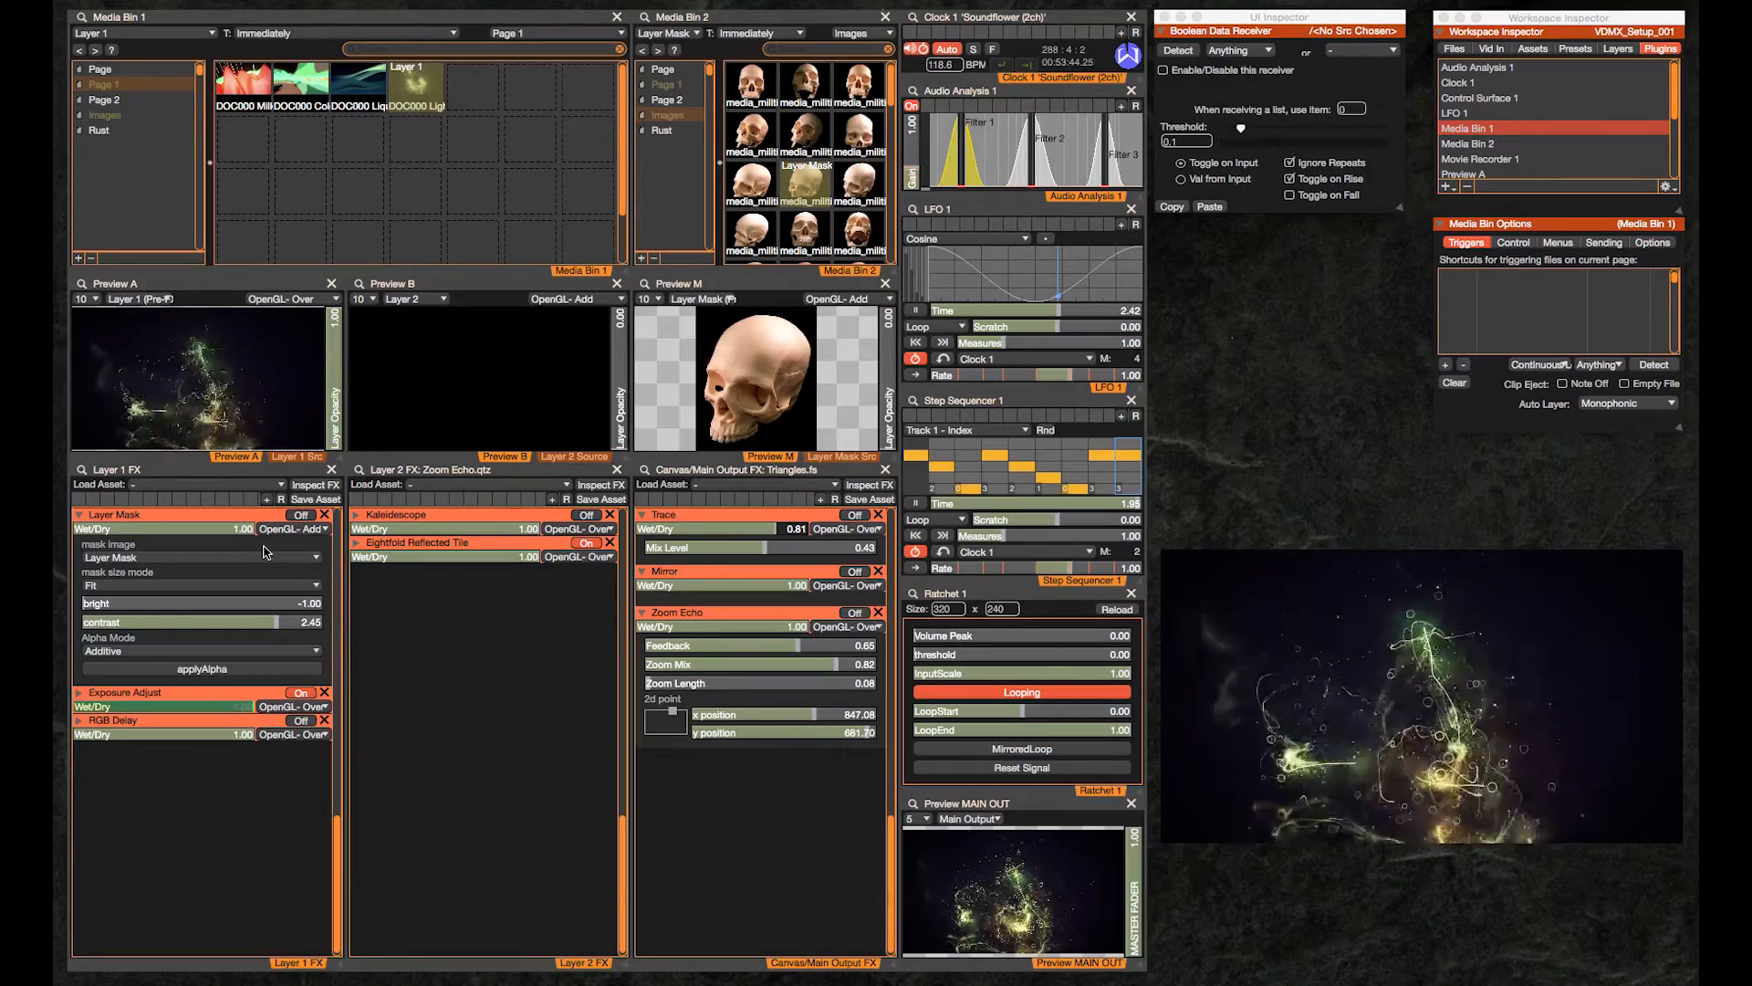
click(166, 479)
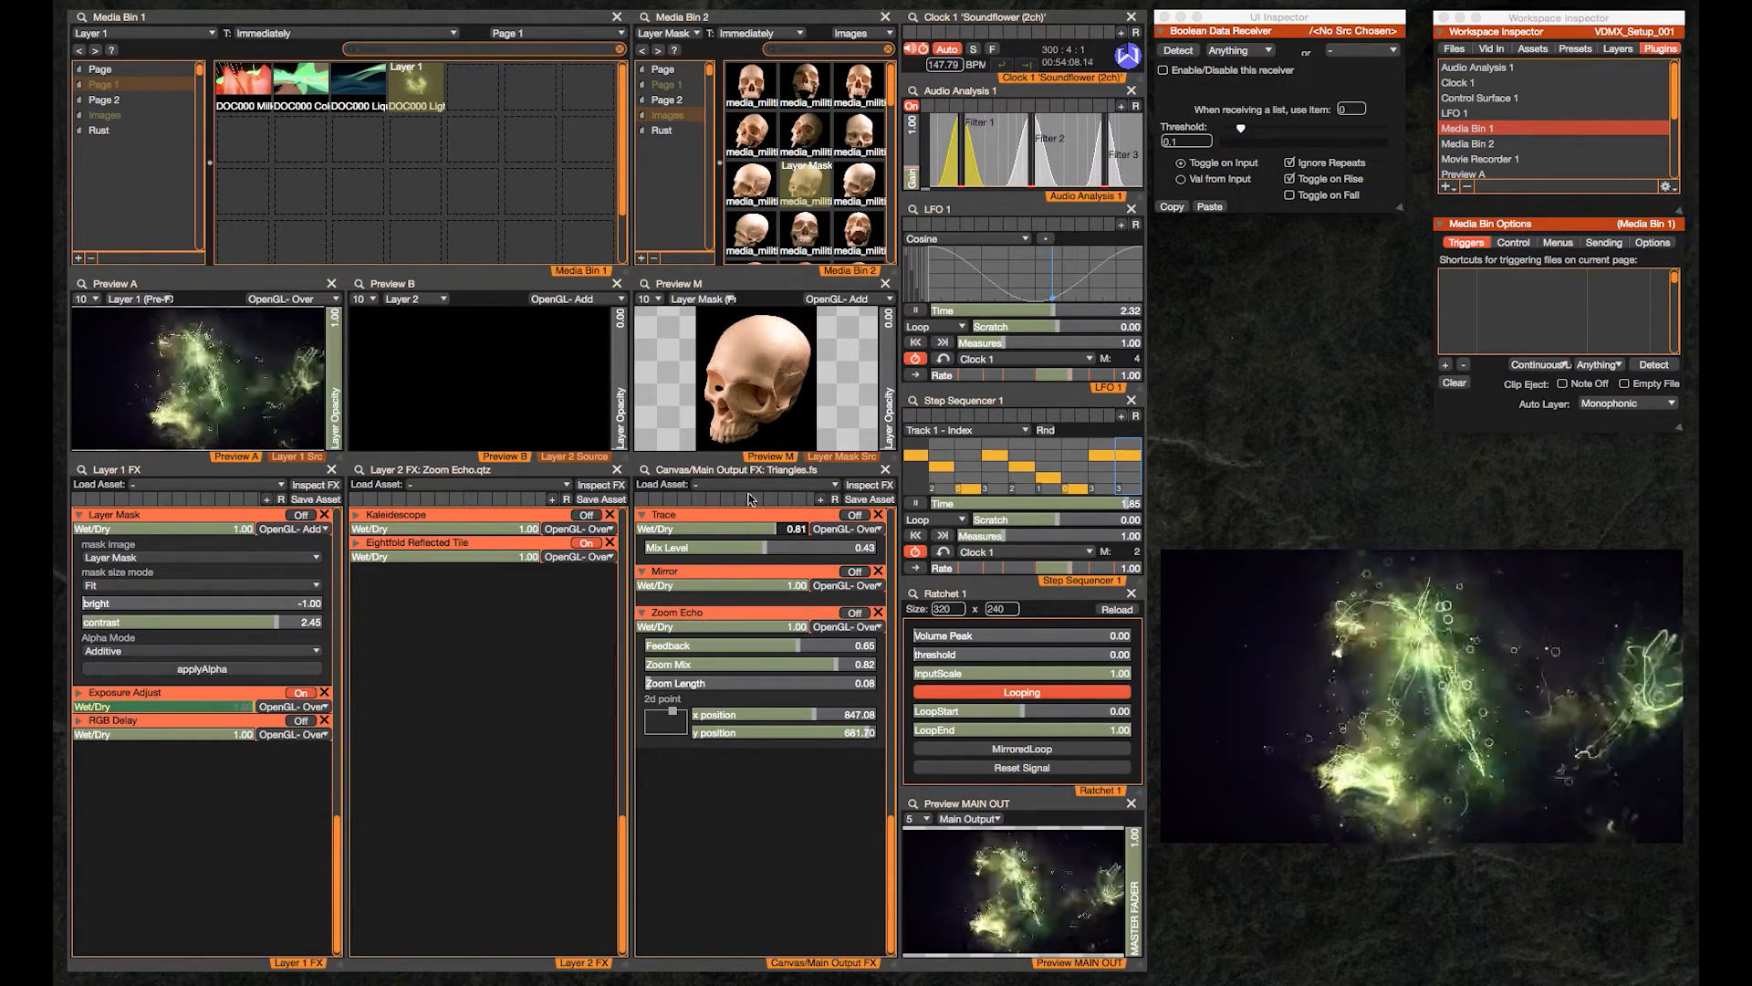
mouse_move(708, 475)
mouse_down()
mouse_move(690, 514)
mouse_move(701, 475)
mouse_up()
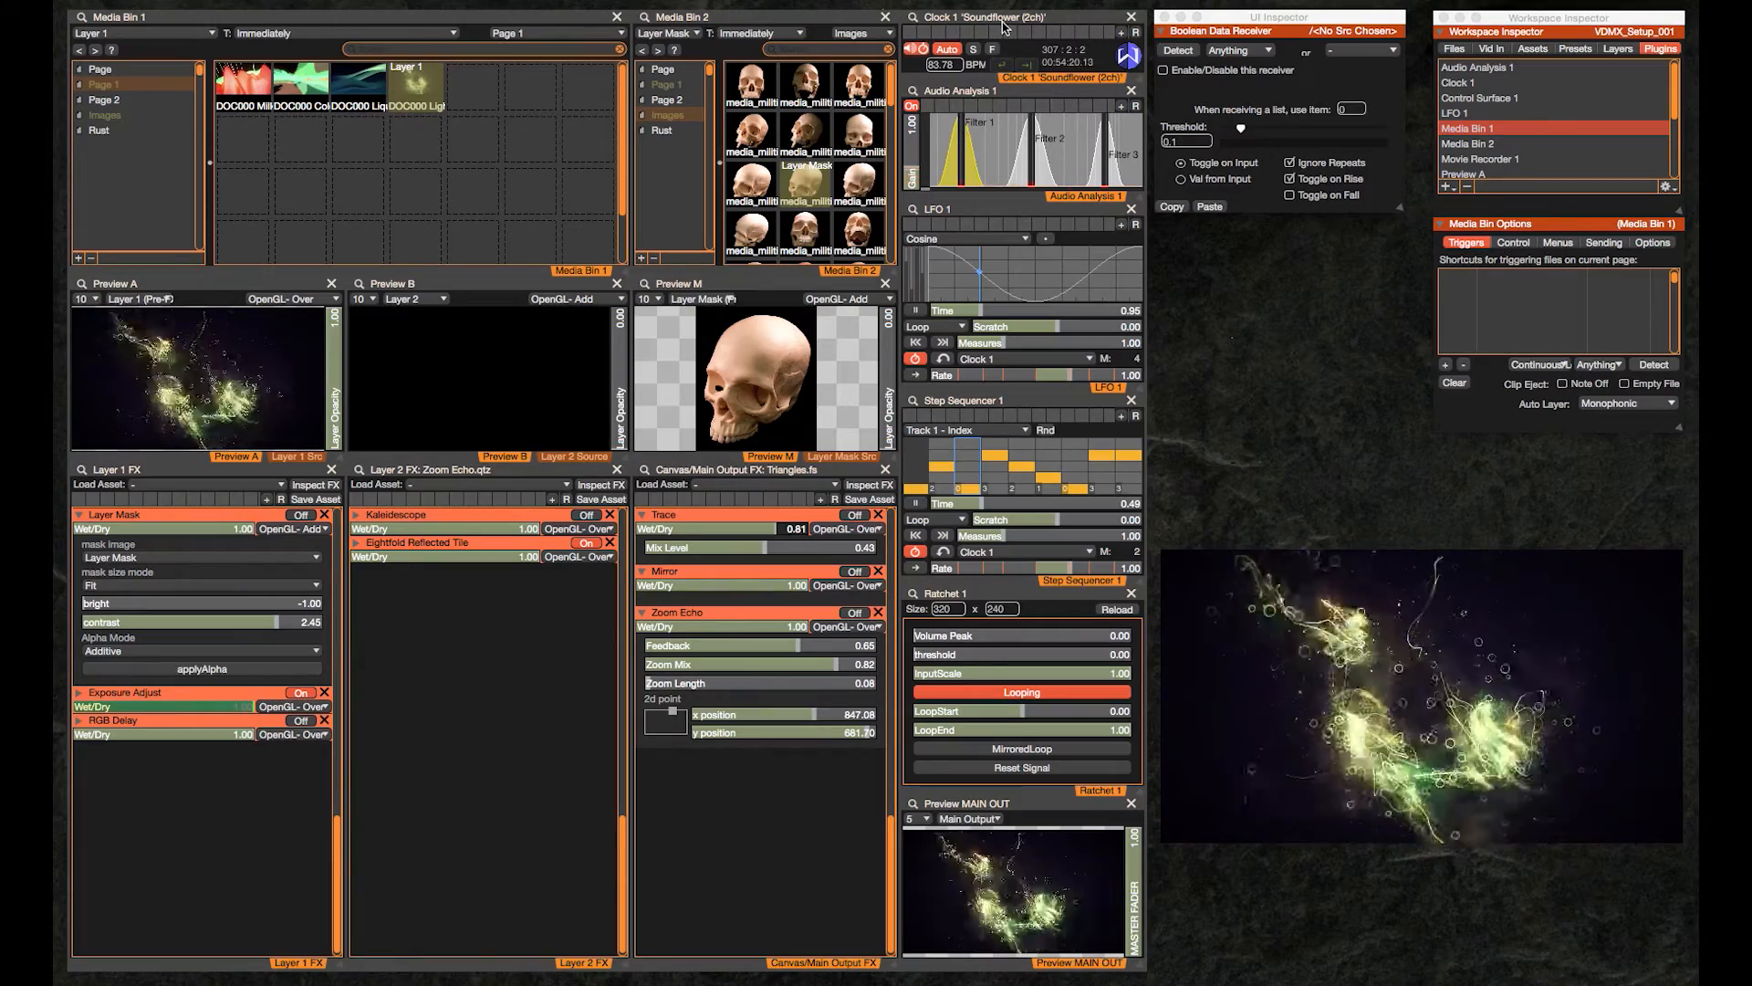
drag(1005, 26, 1009, 19)
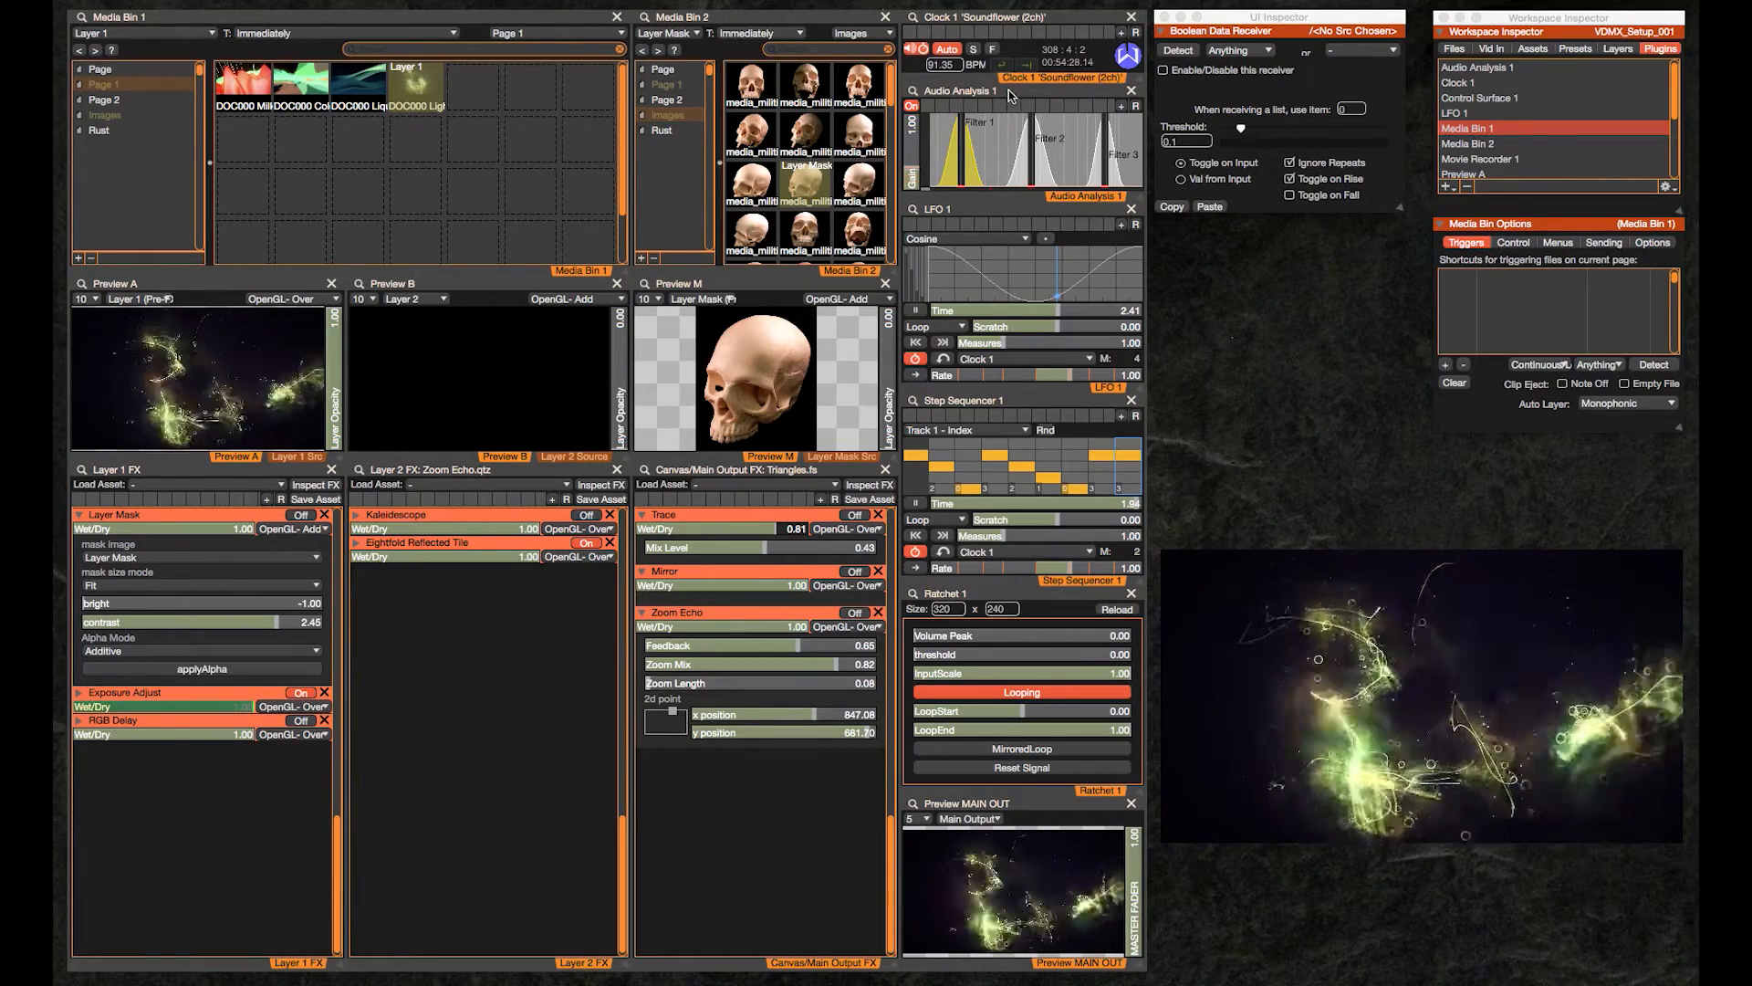
mouse_move(1011, 92)
mouse_down()
mouse_move(1022, 128)
mouse_move(1018, 97)
mouse_up()
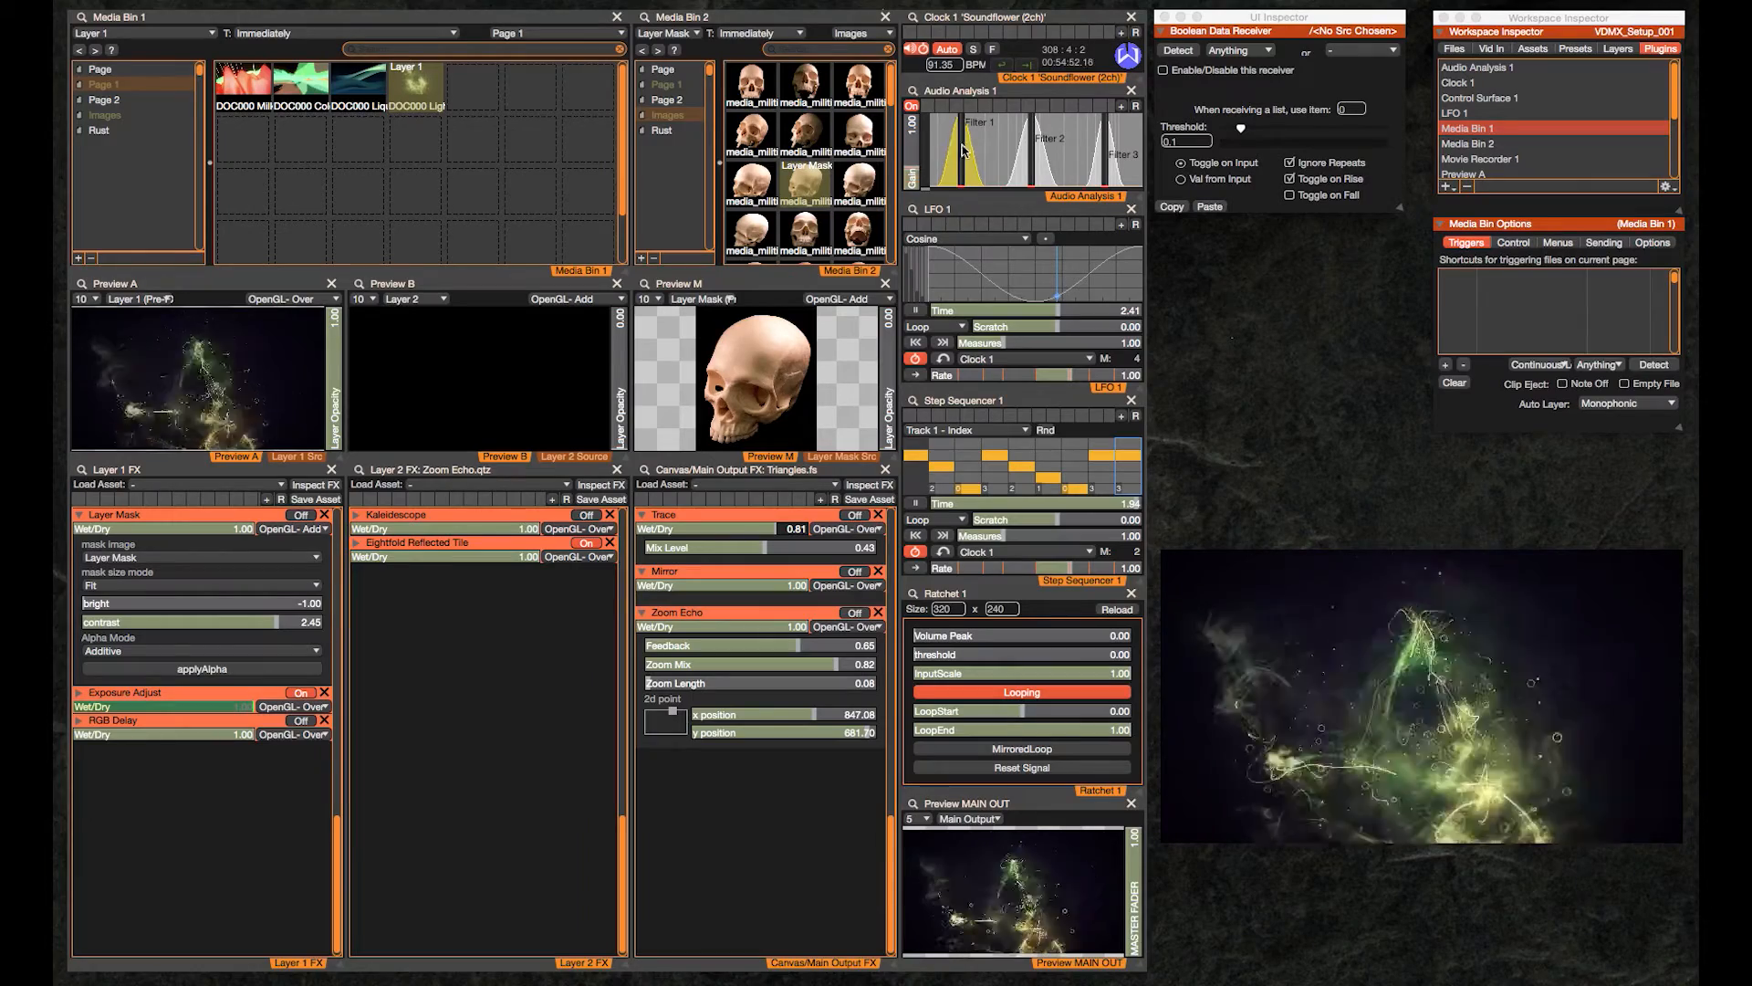
Adjust the frequency filters in Audio Analysis 1 and set its gain to about 1.43
drag(966, 146, 1105, 151)
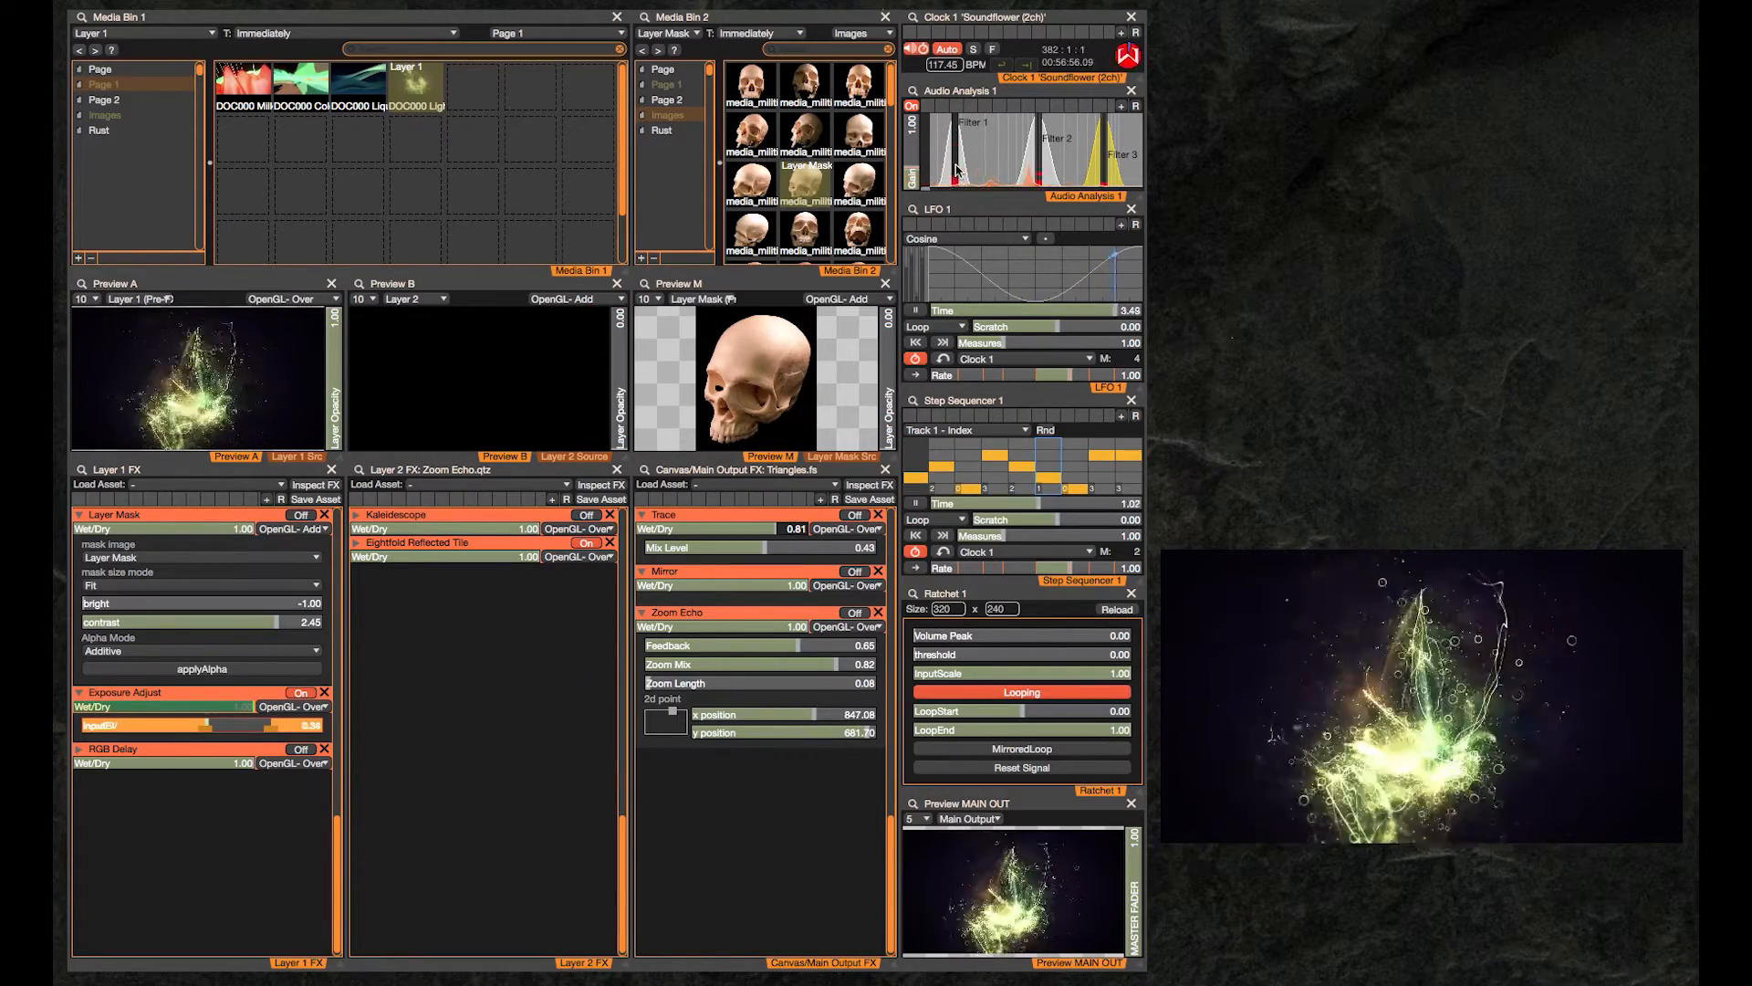
click(913, 166)
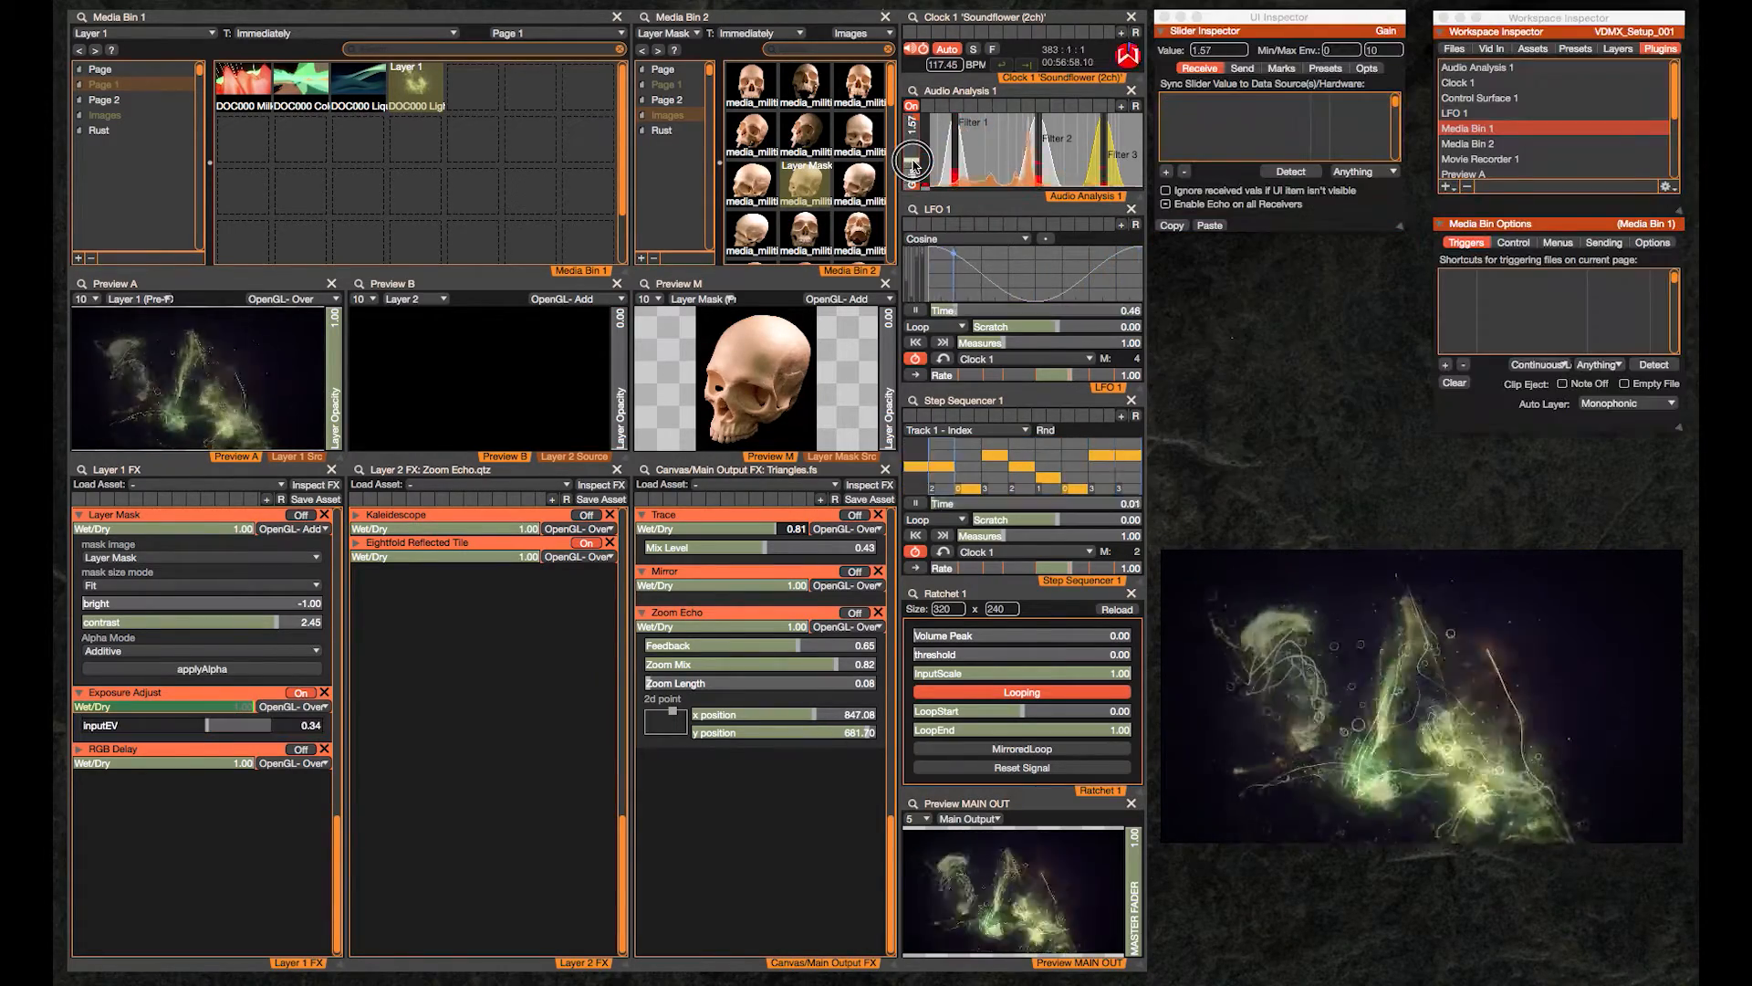
drag(913, 166, 914, 167)
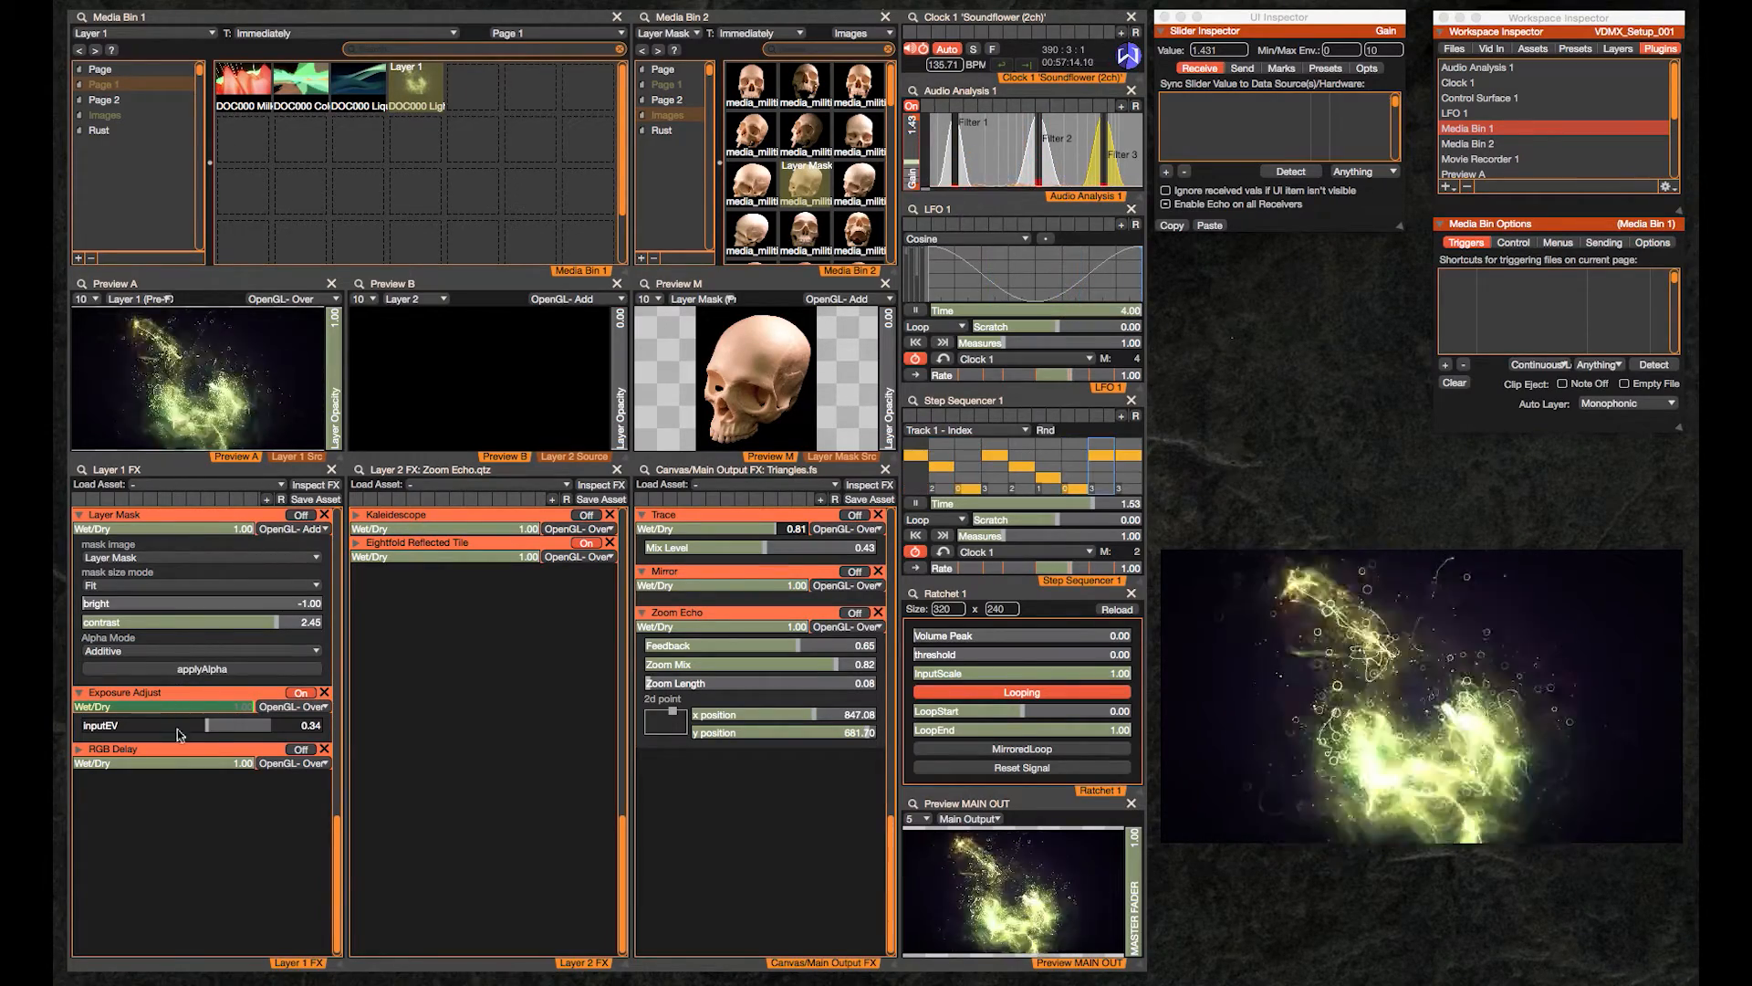
Assign Filter 1 of Audio Analysis 1 as the data source for the Exposure Adjust inputEV slider
right_click(222, 727)
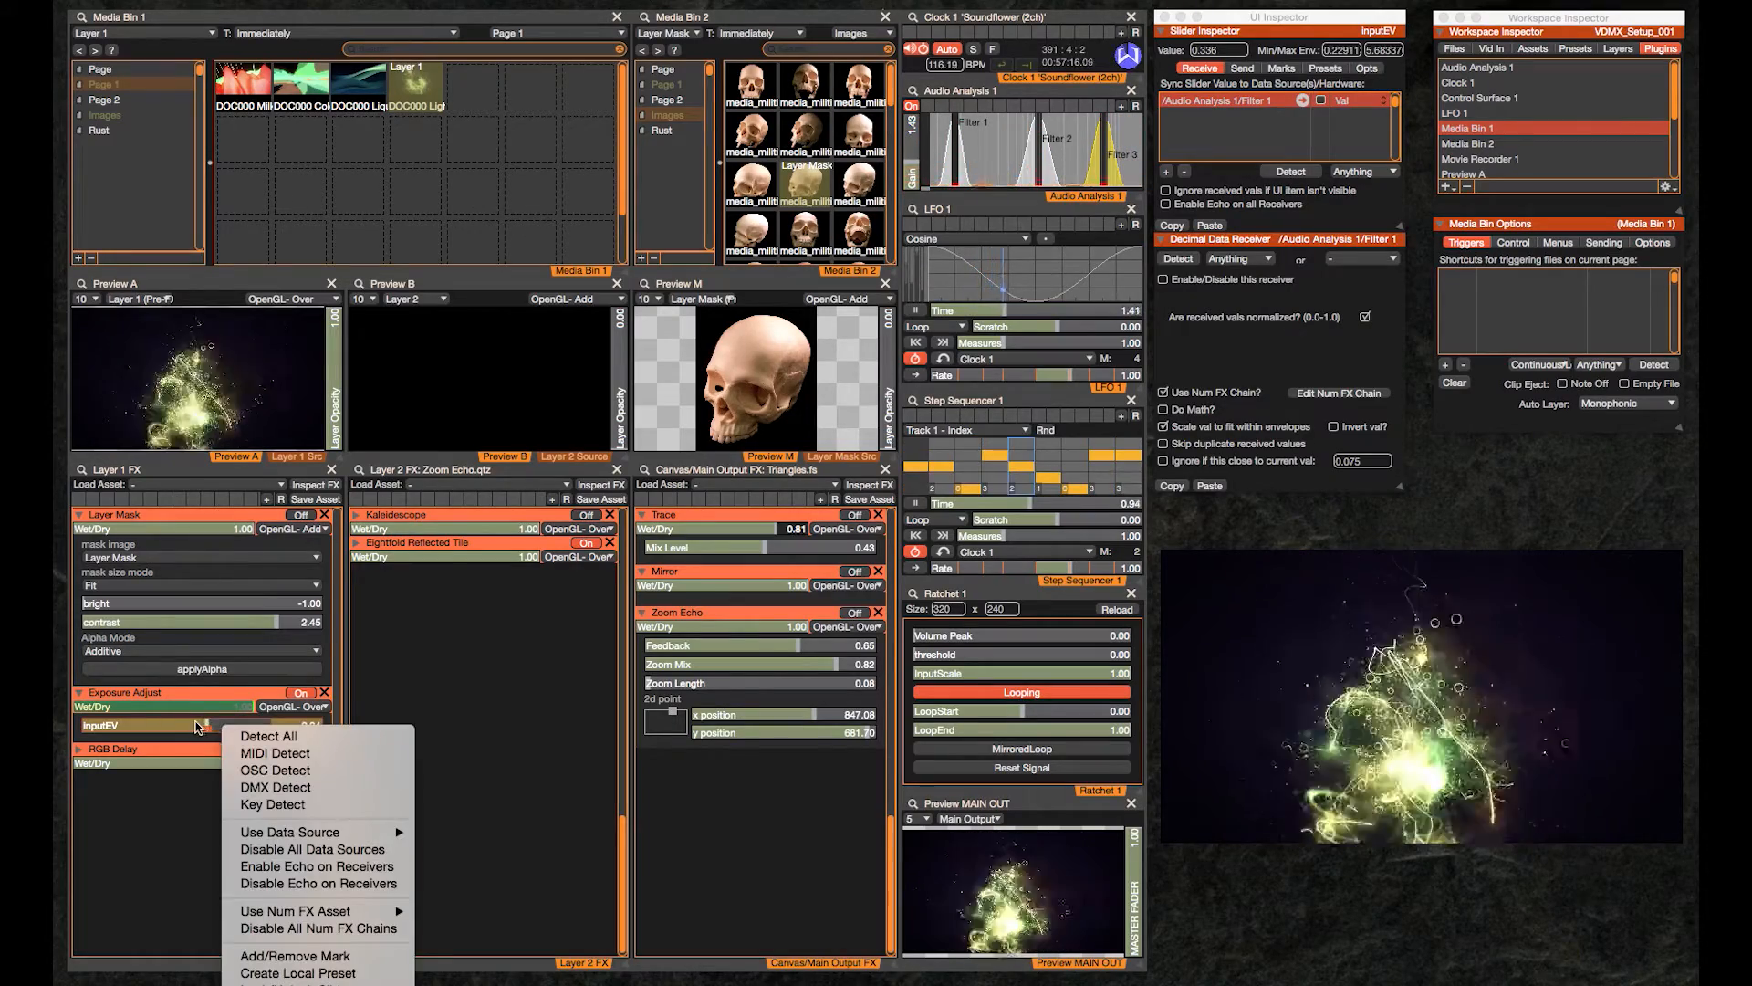
click(225, 726)
right_click(230, 728)
mouse_move(365, 827)
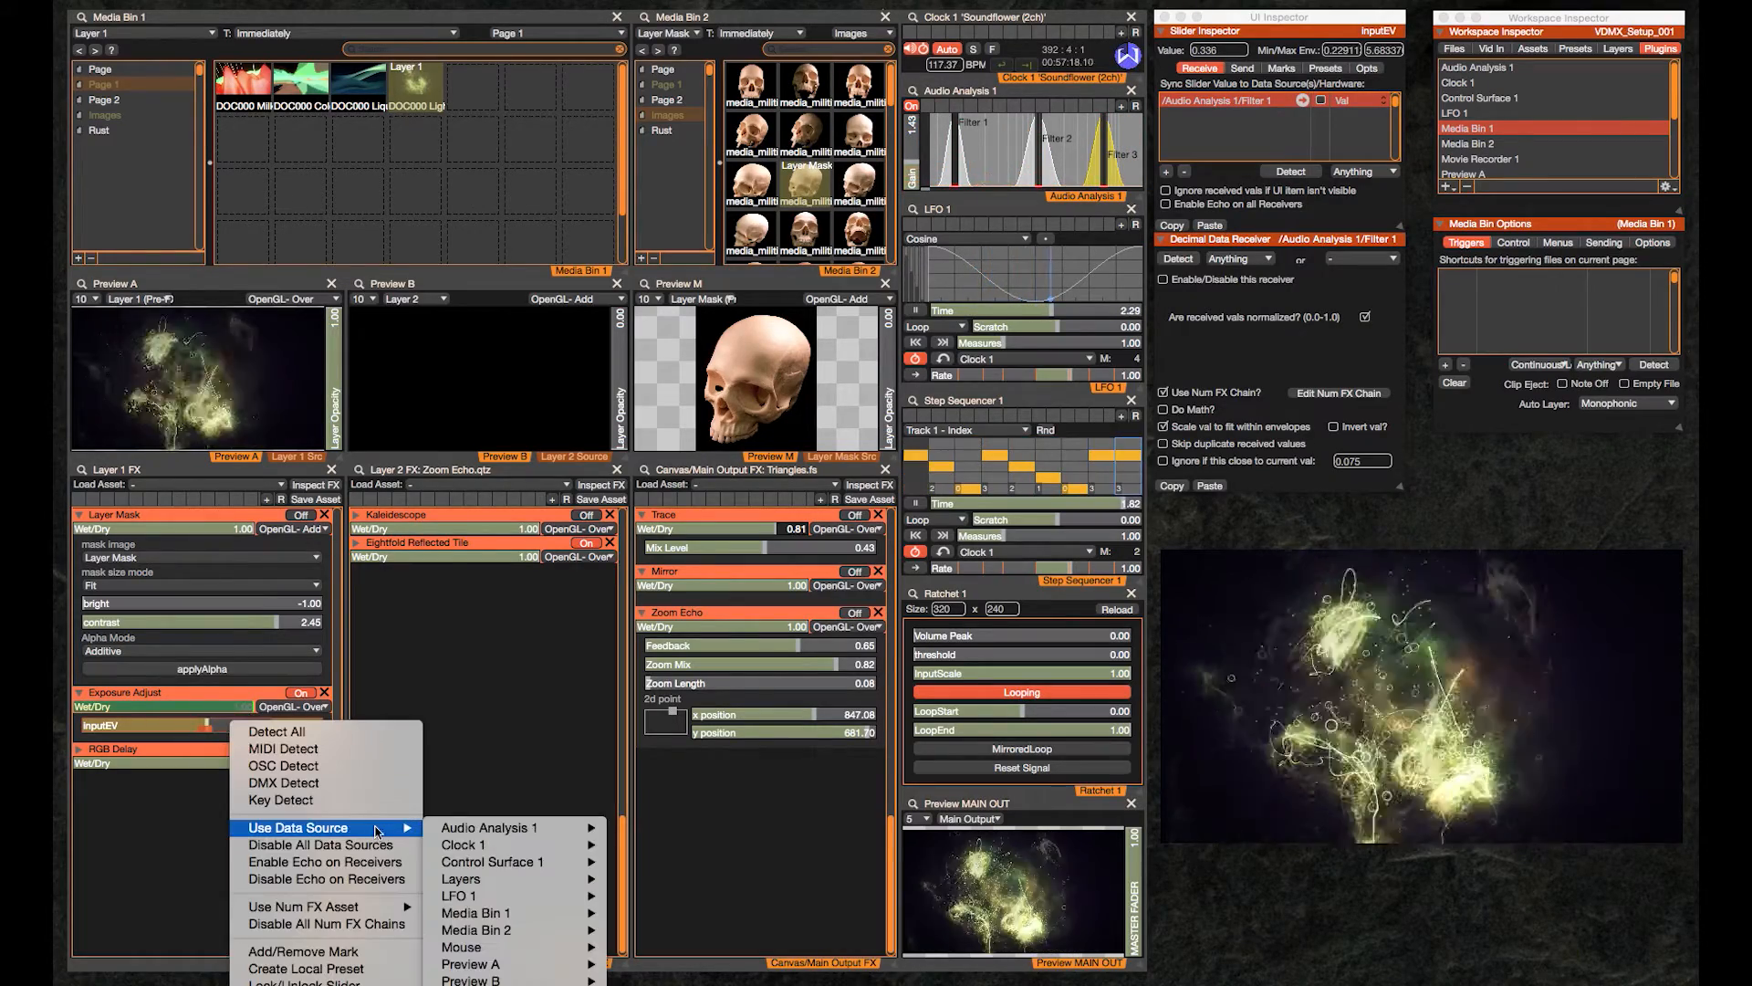
mouse_move(548, 828)
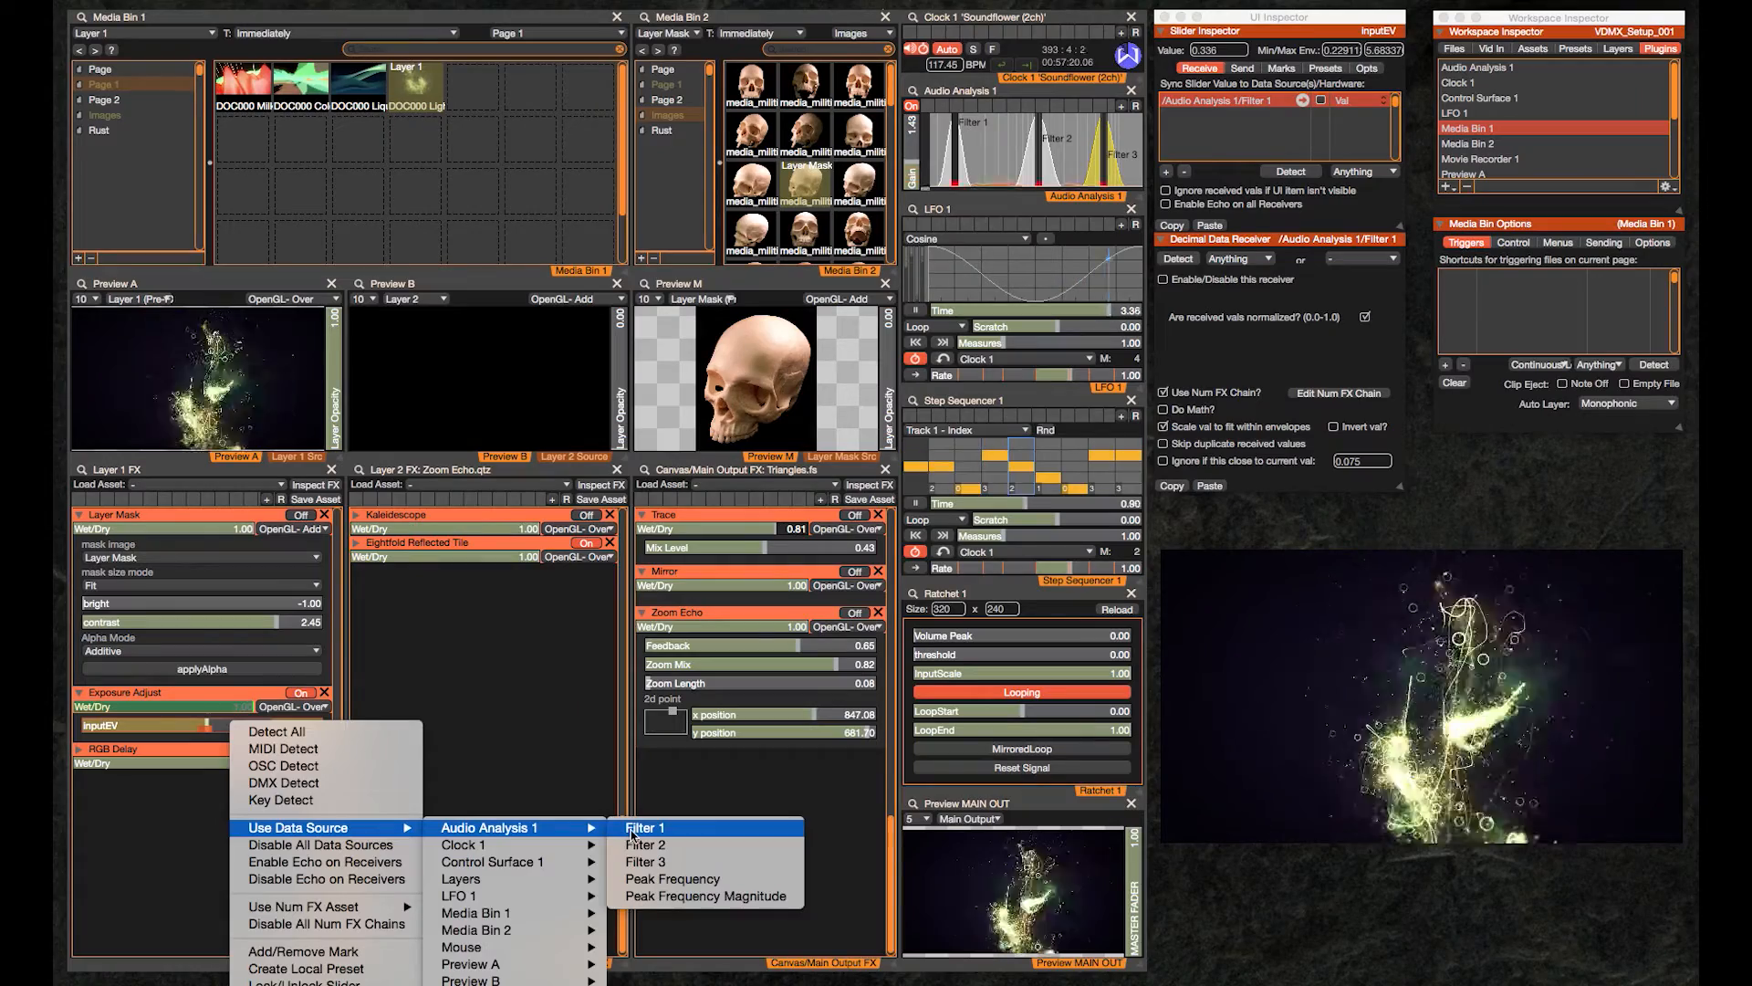
click(618, 830)
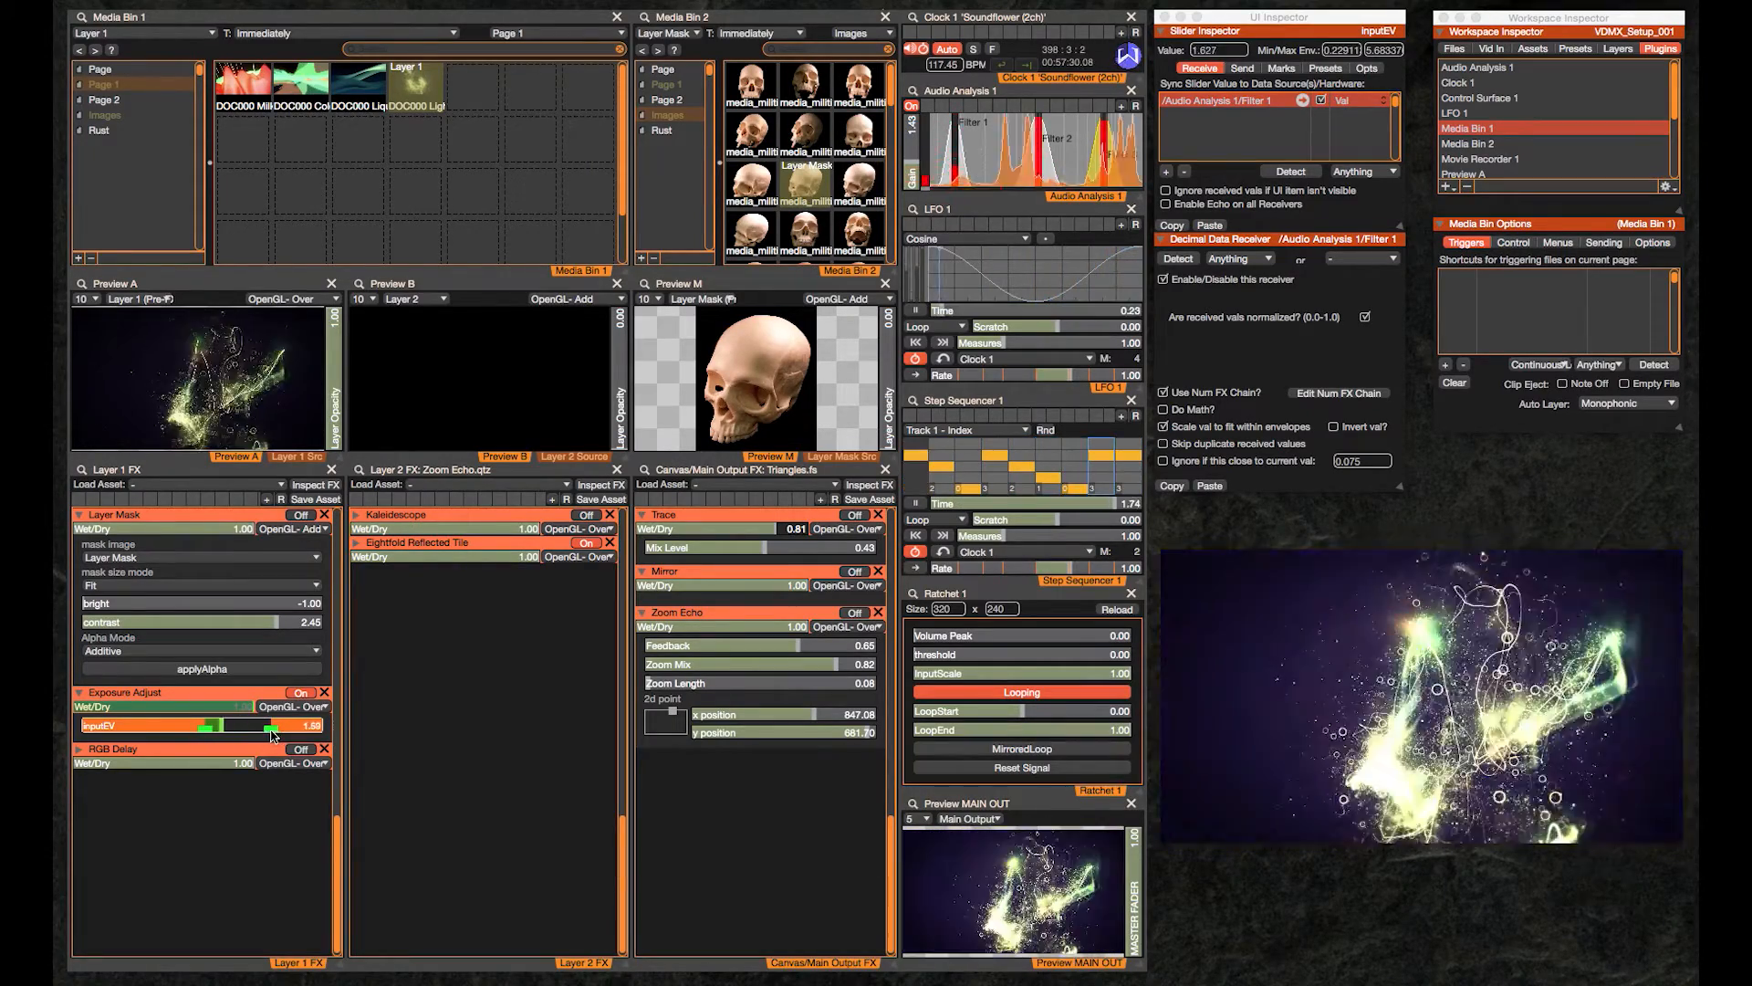
Set the upper limit of the inputEV slider's envelope to about 3.6 and expand the RGB Delay settings
drag(273, 730, 326, 735)
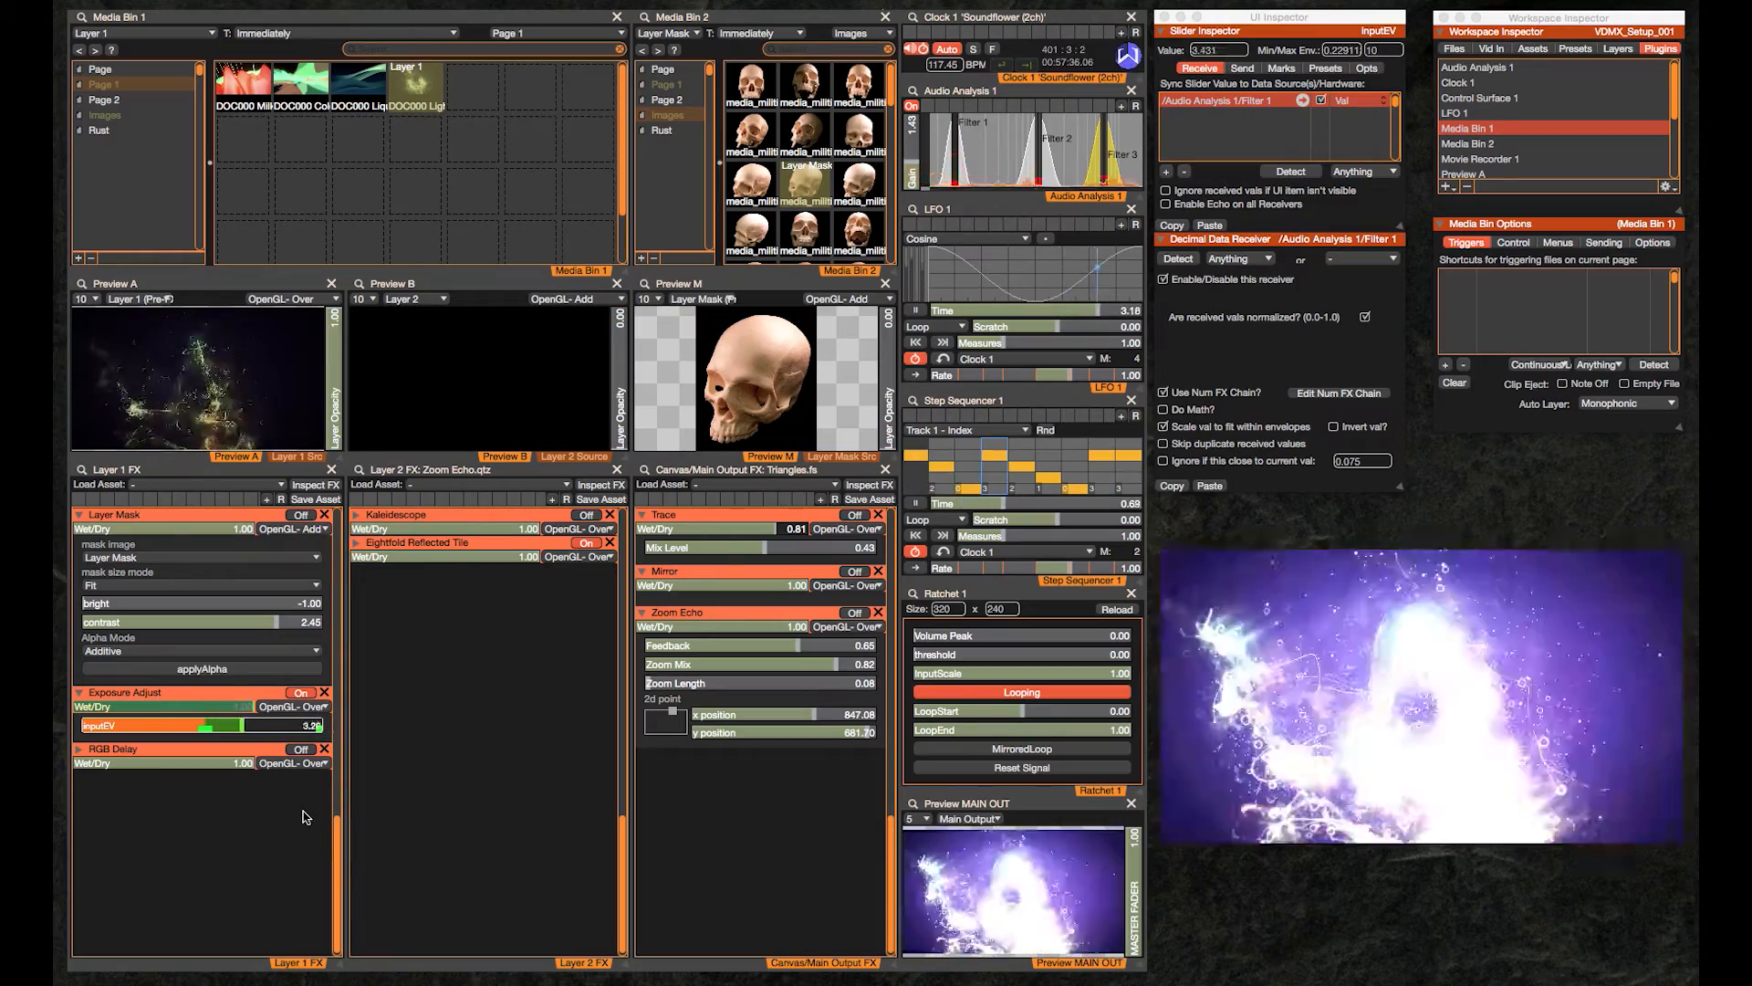
click(311, 730)
drag(311, 730, 257, 730)
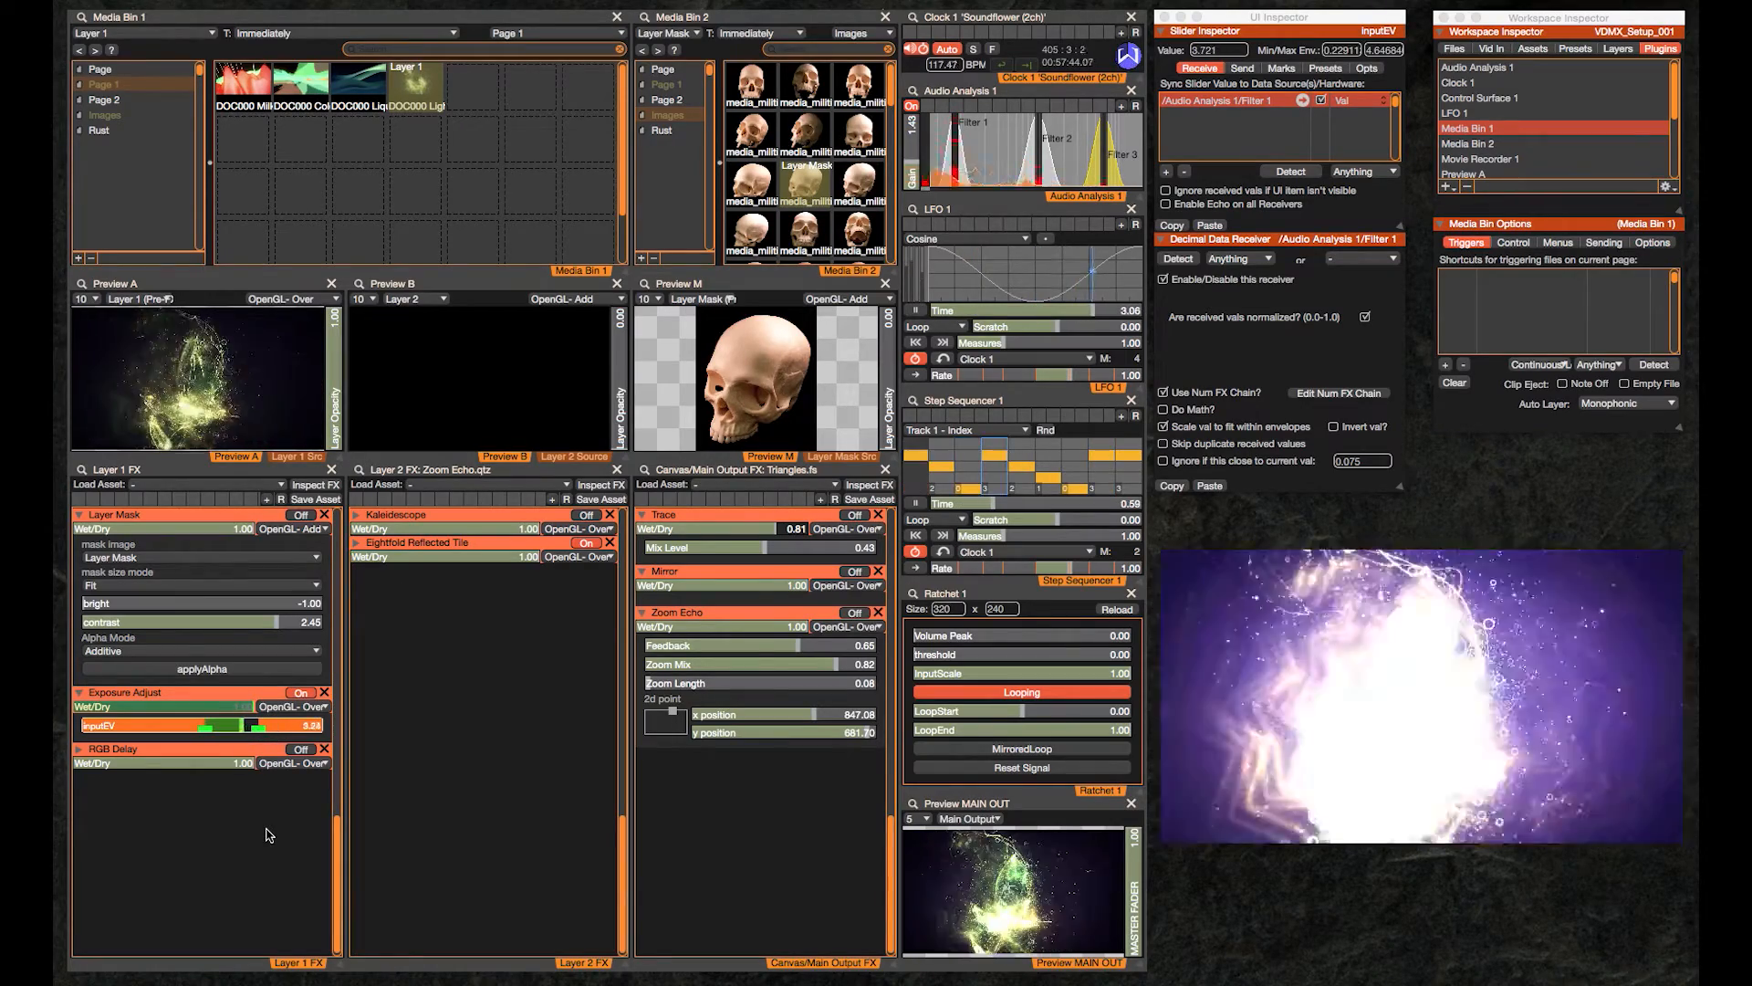
click(244, 727)
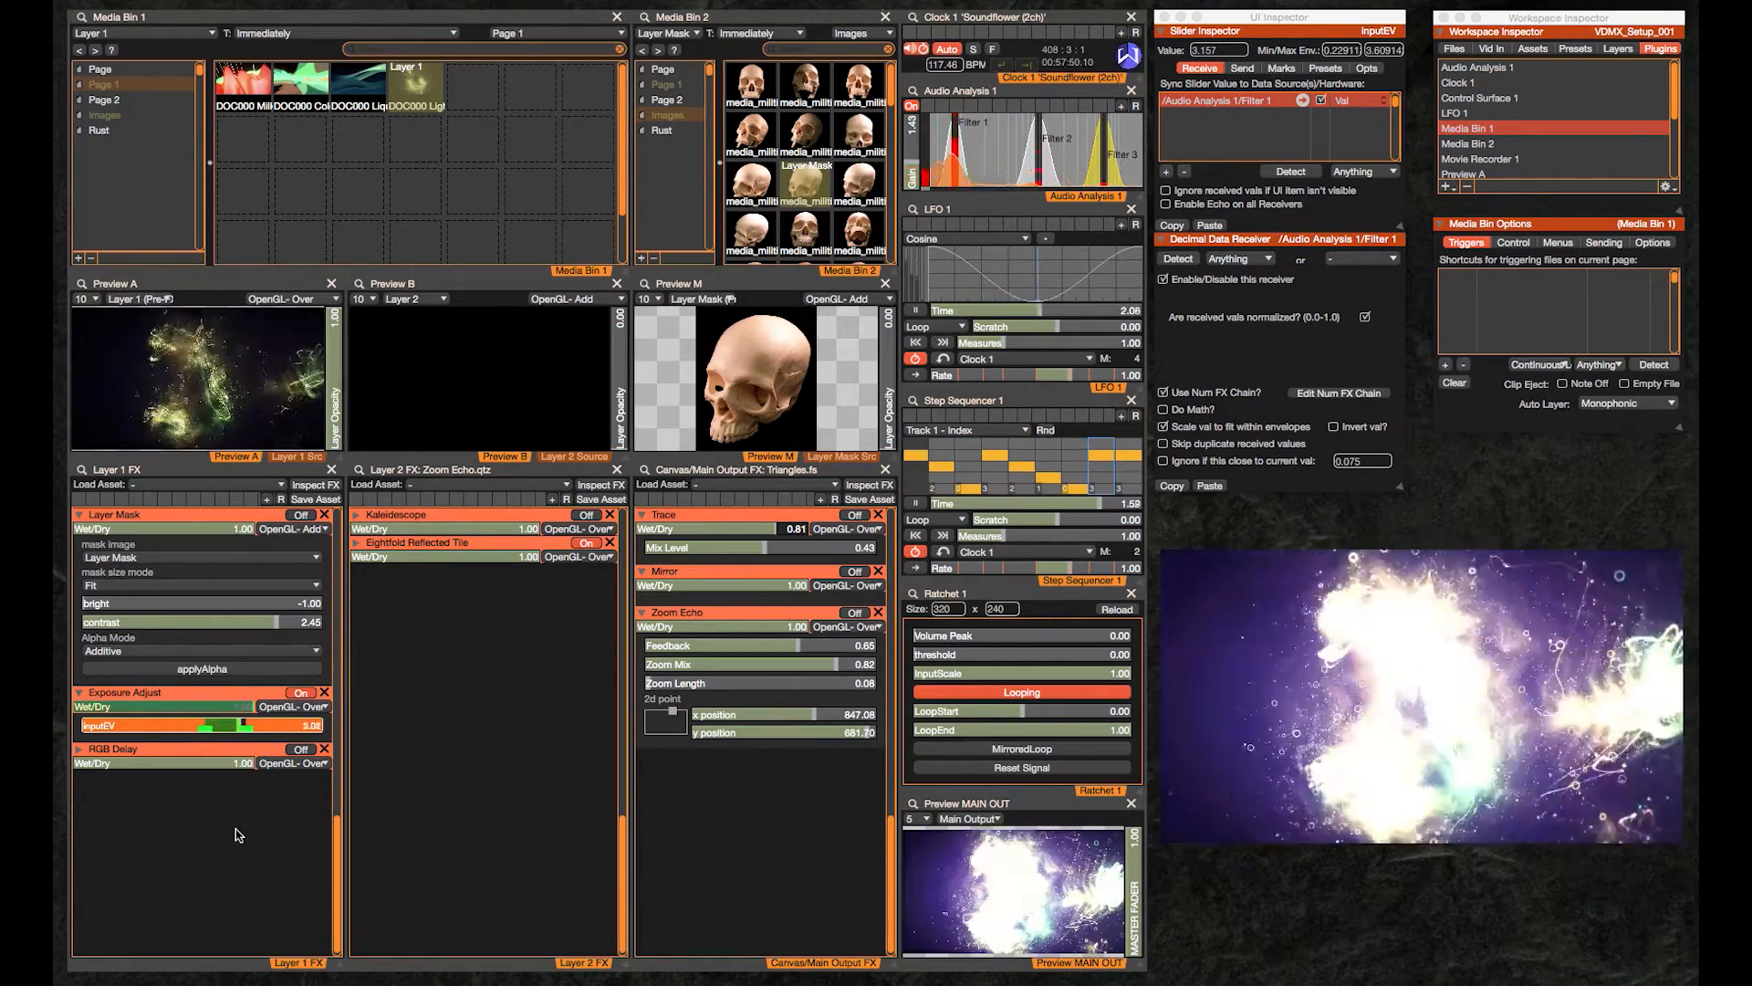
click(79, 749)
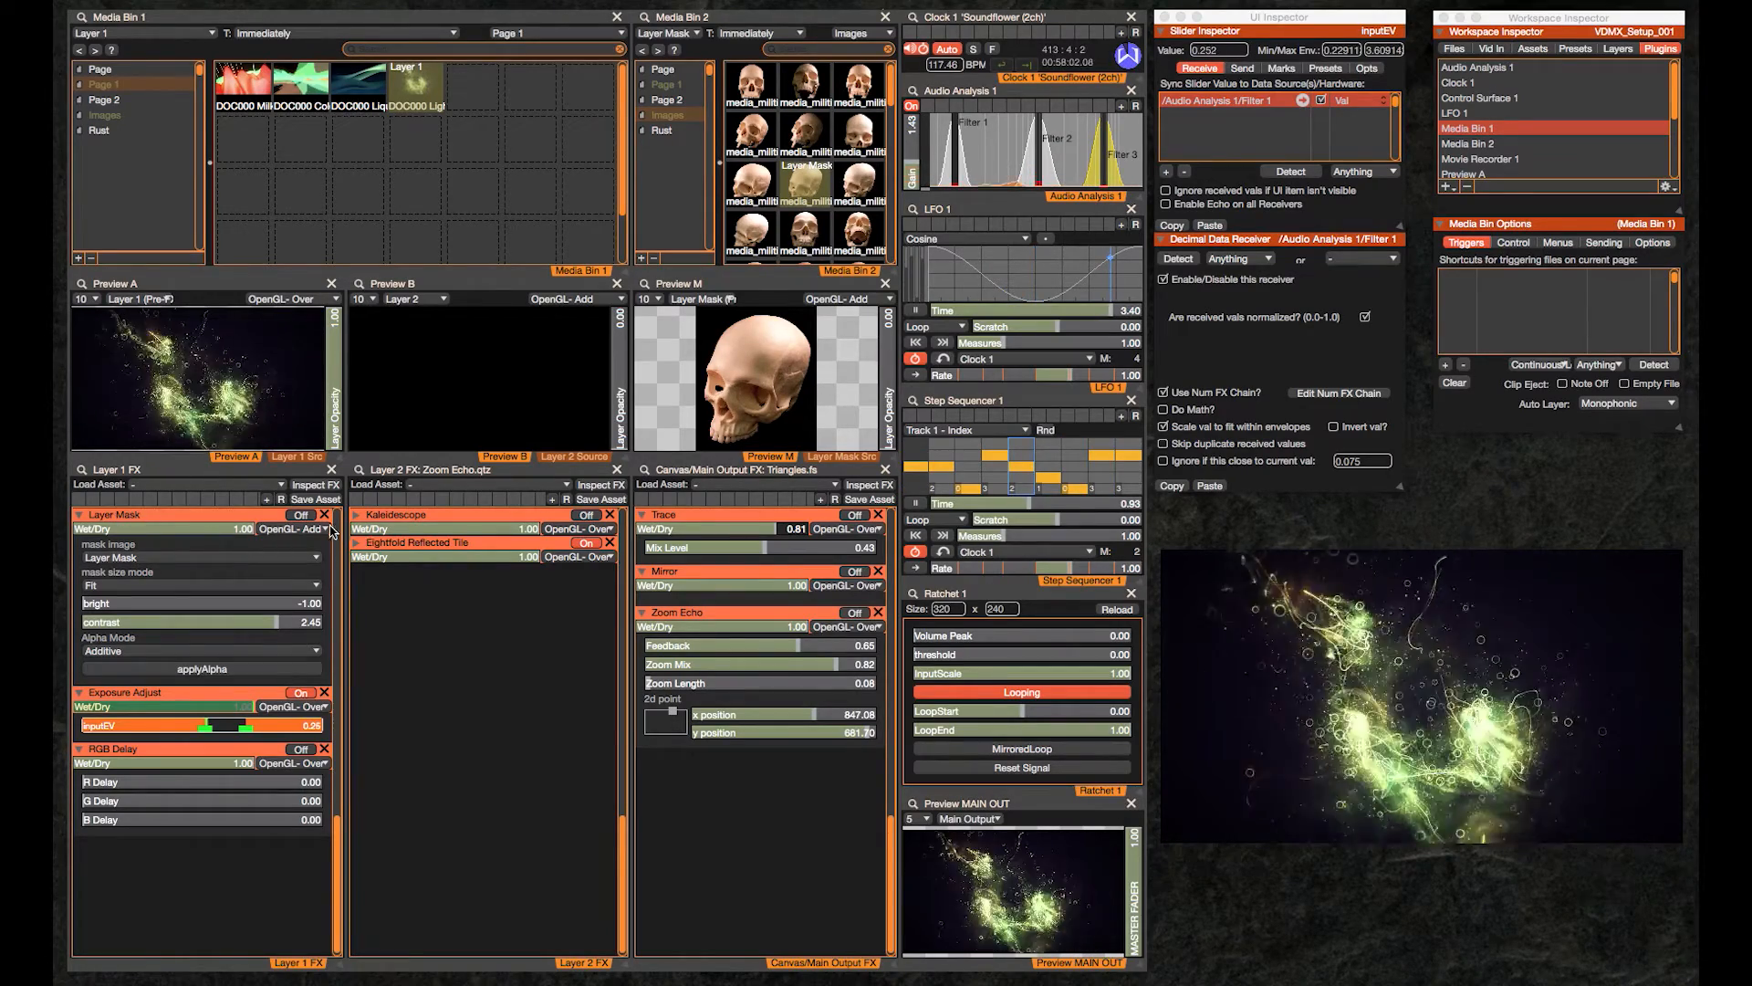
Turn on Layer 1's Layer Mask effect and set its brightness to about -0.53 and contrast to about 3.02
click(304, 516)
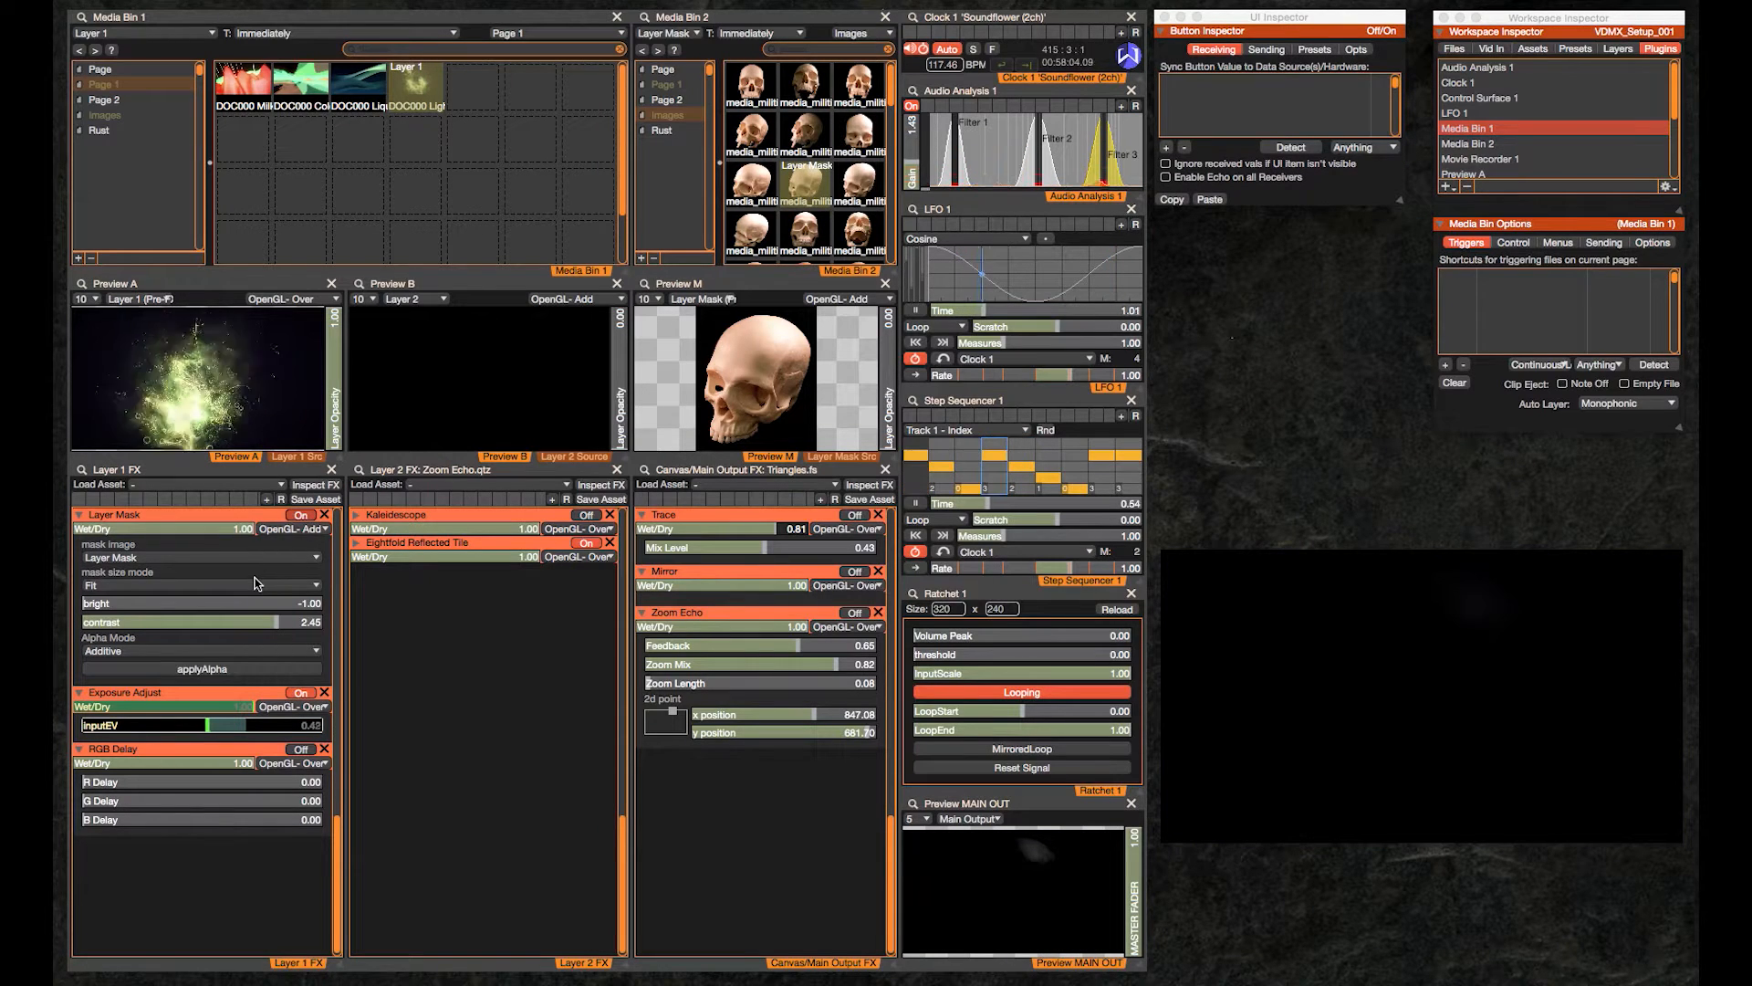
drag(89, 605, 93, 604)
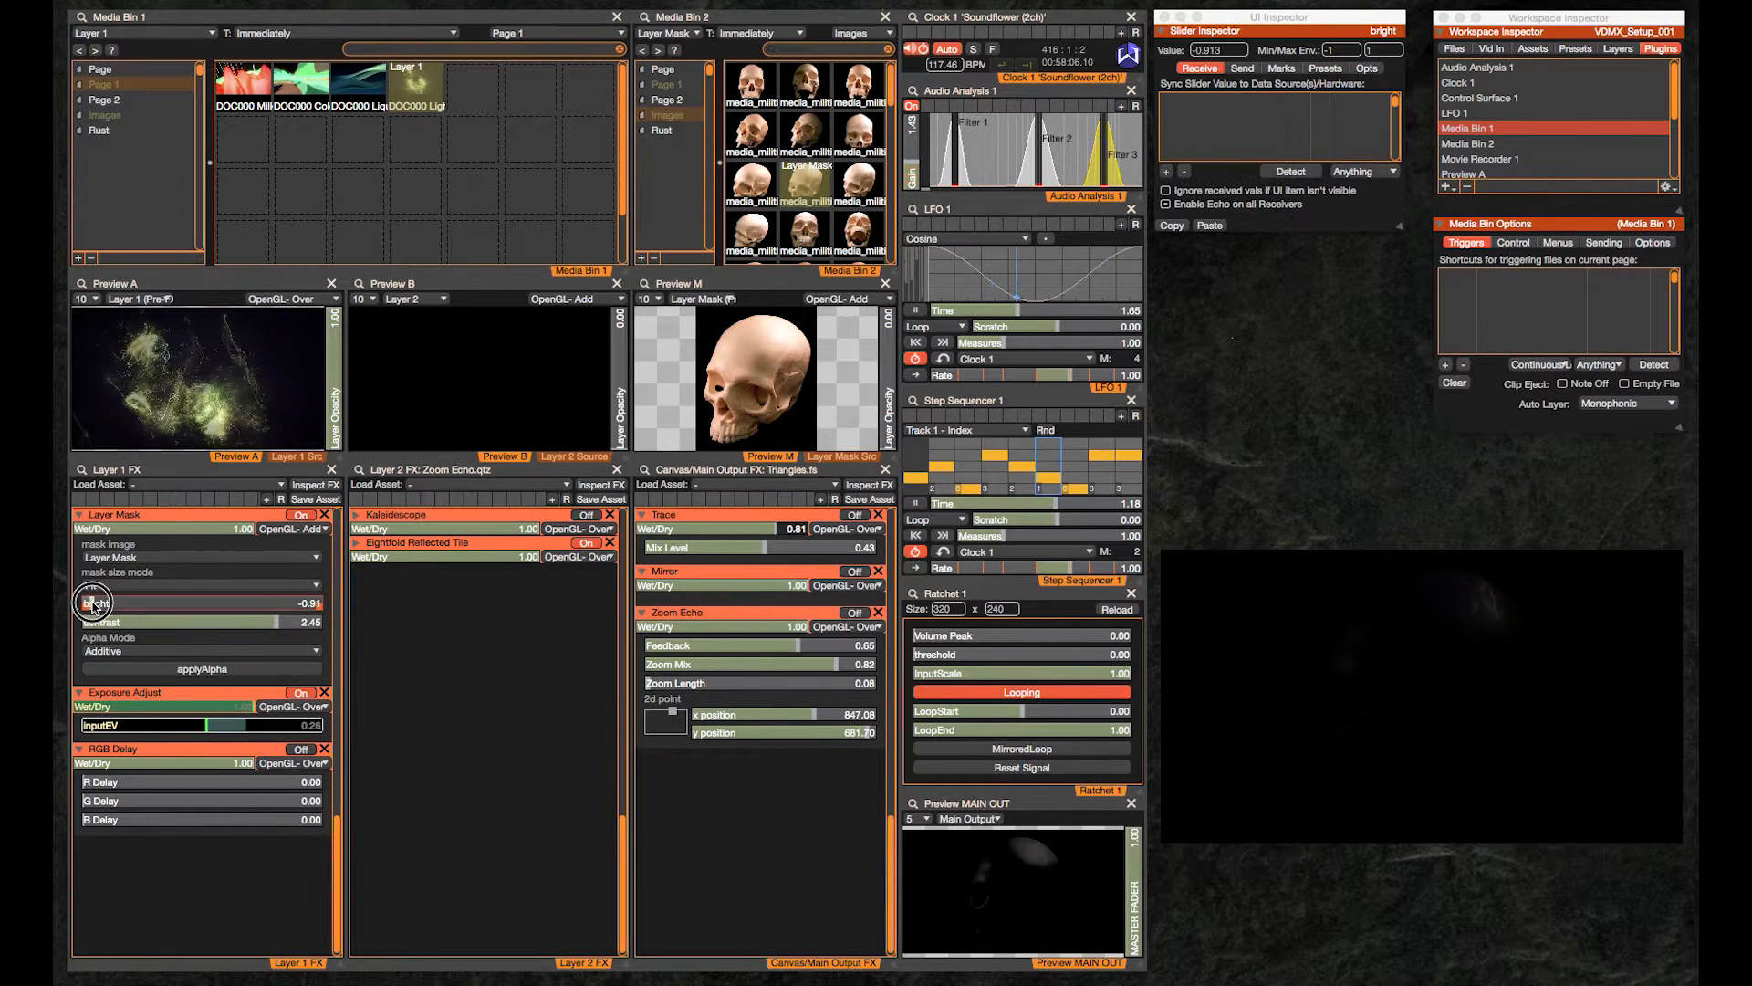
mouse_move(203, 612)
mouse_down()
mouse_move(279, 610)
mouse_move(169, 606)
mouse_up()
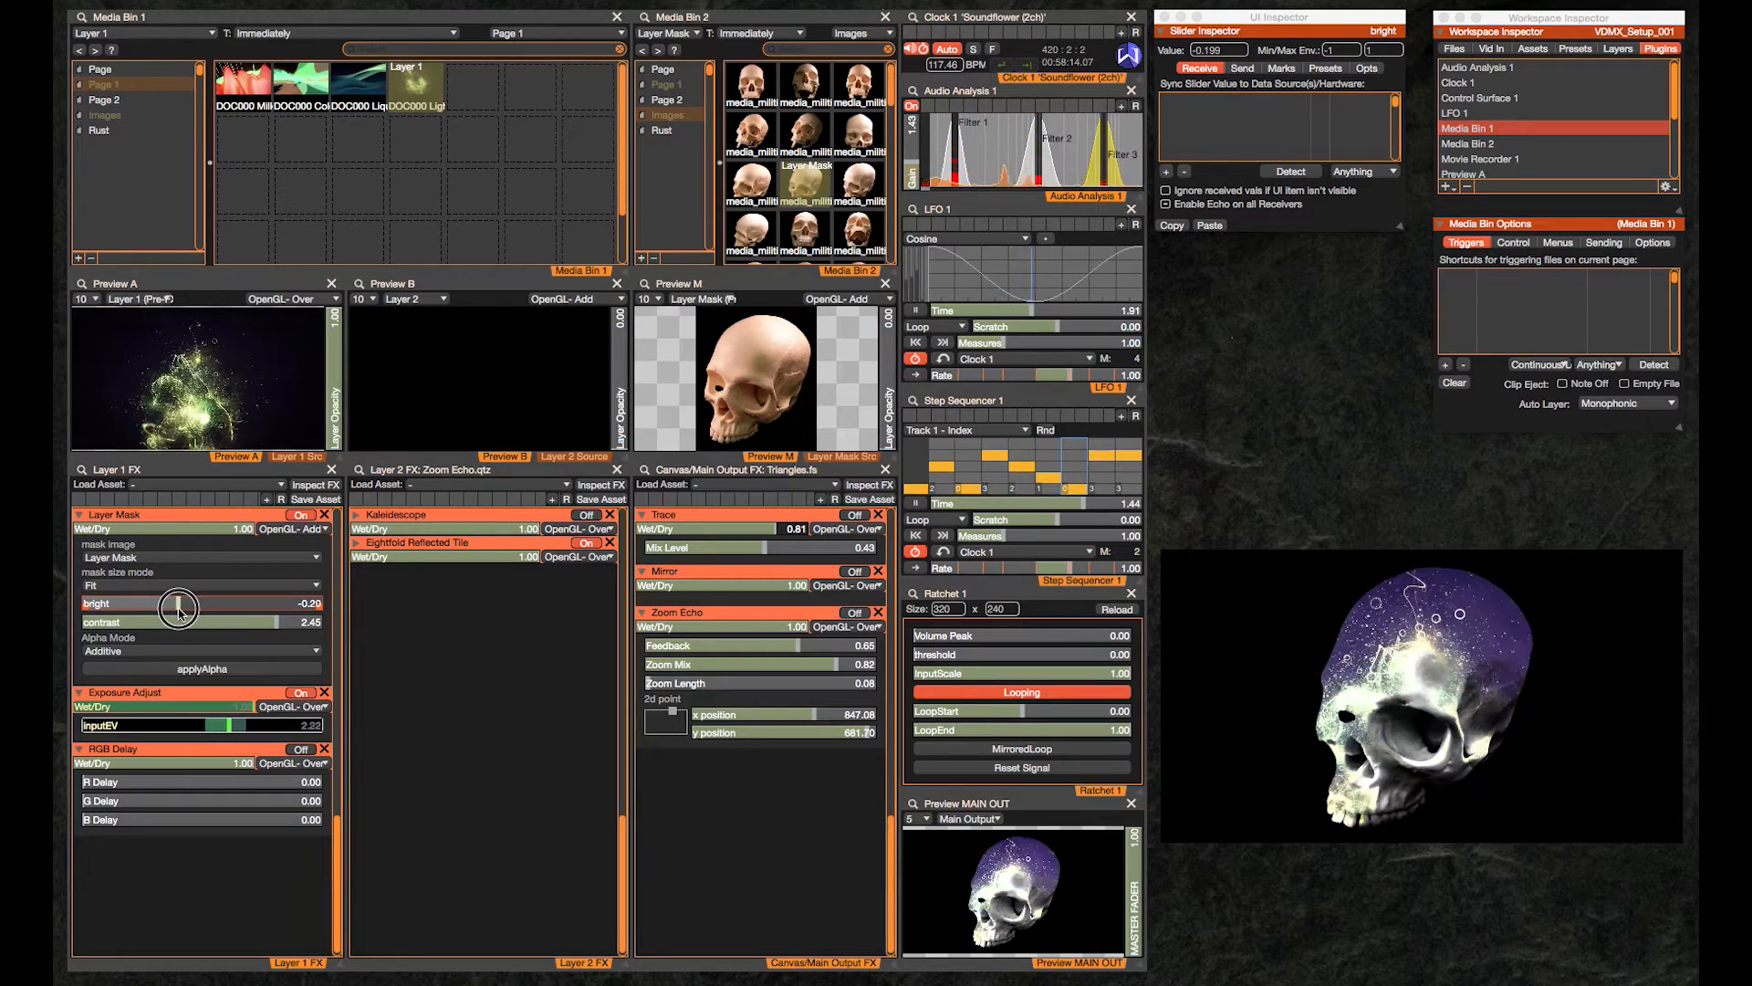
drag(172, 609, 167, 612)
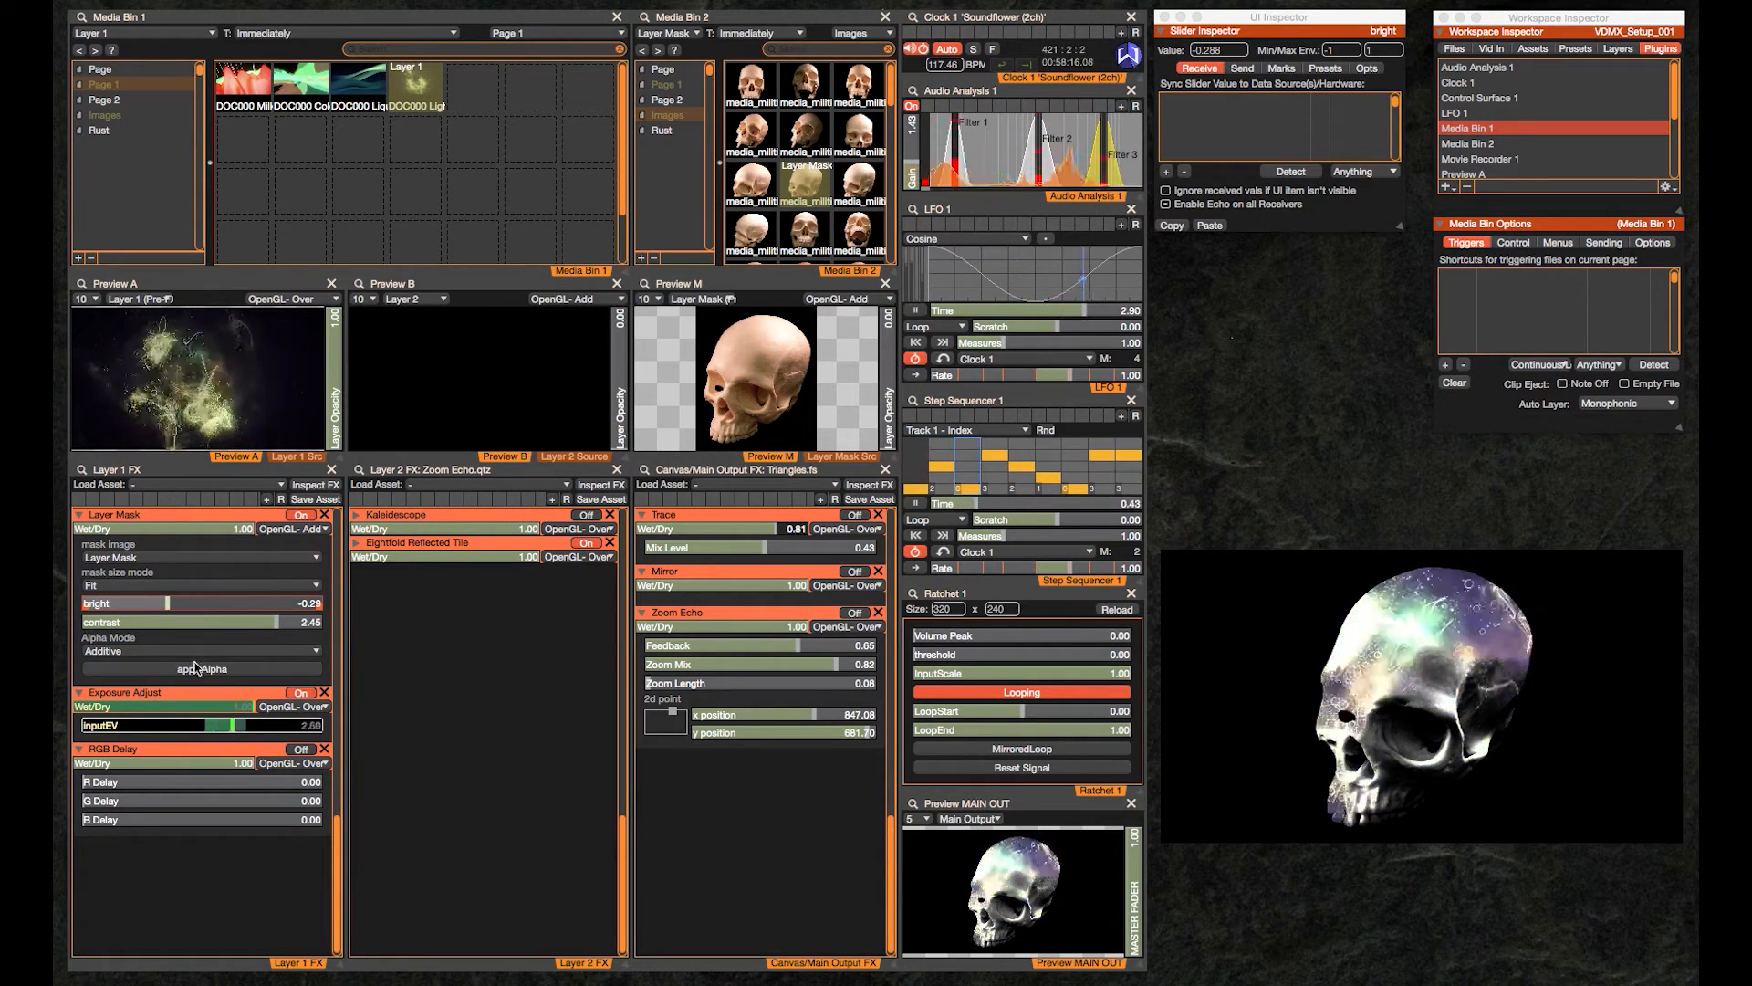
drag(279, 626, 287, 627)
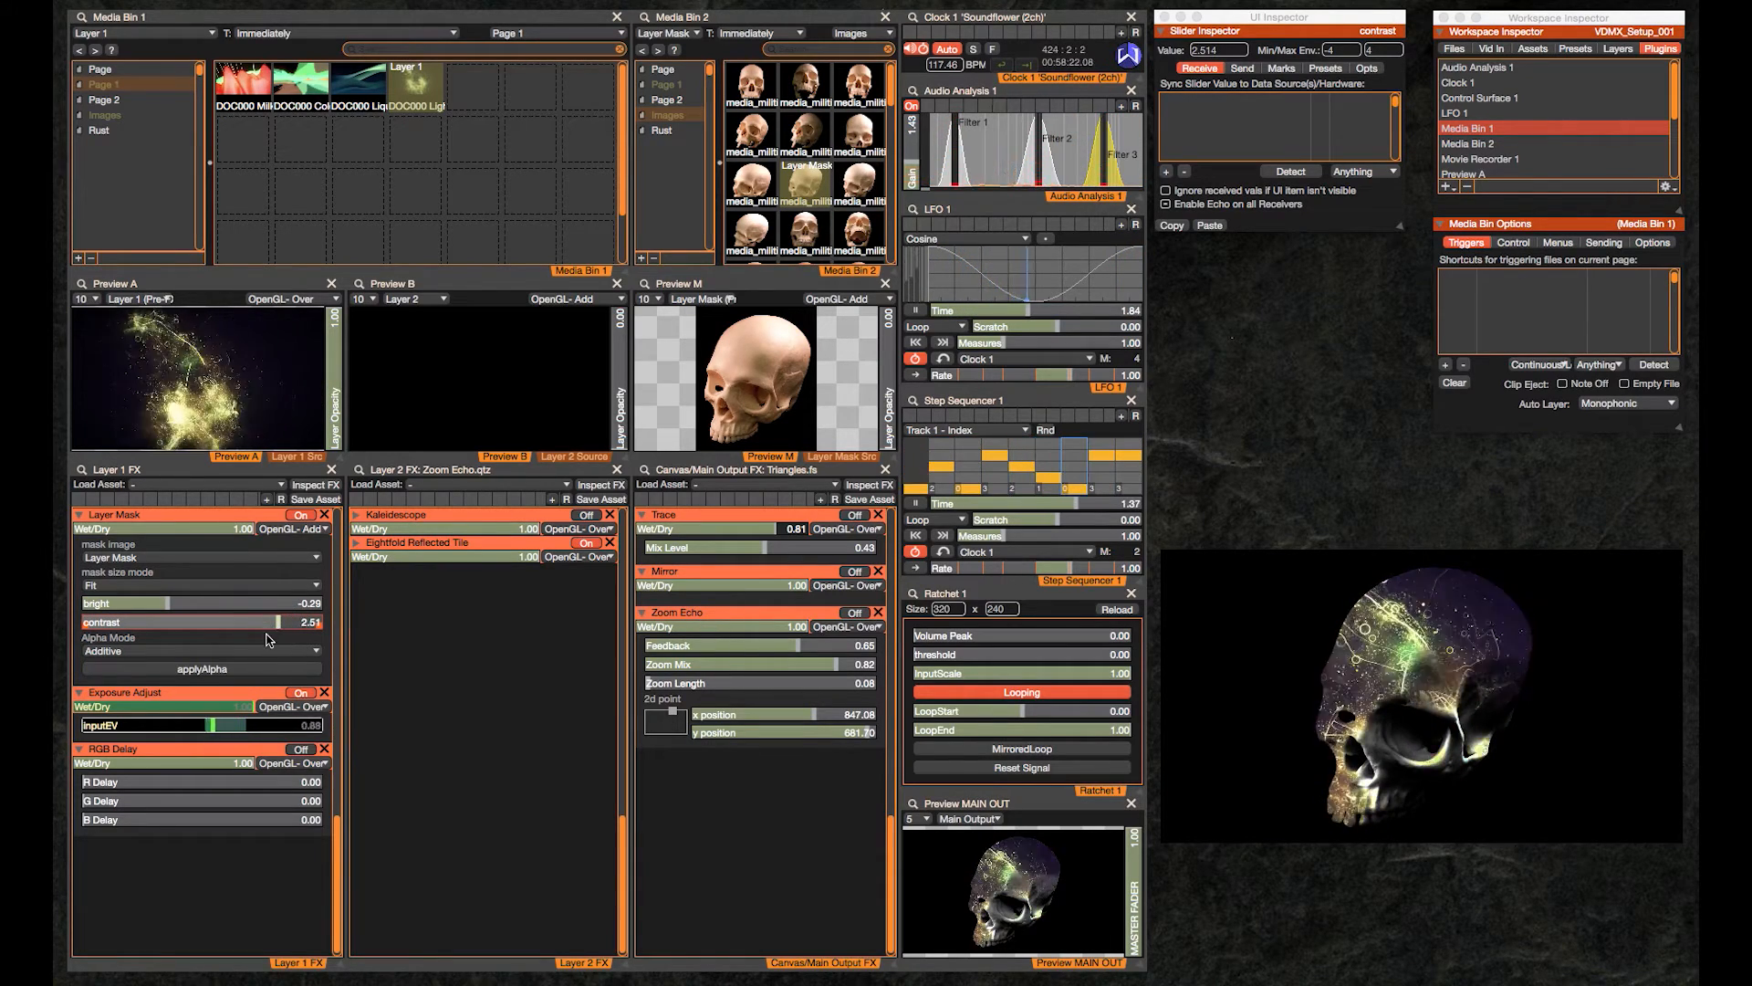
drag(278, 624, 293, 624)
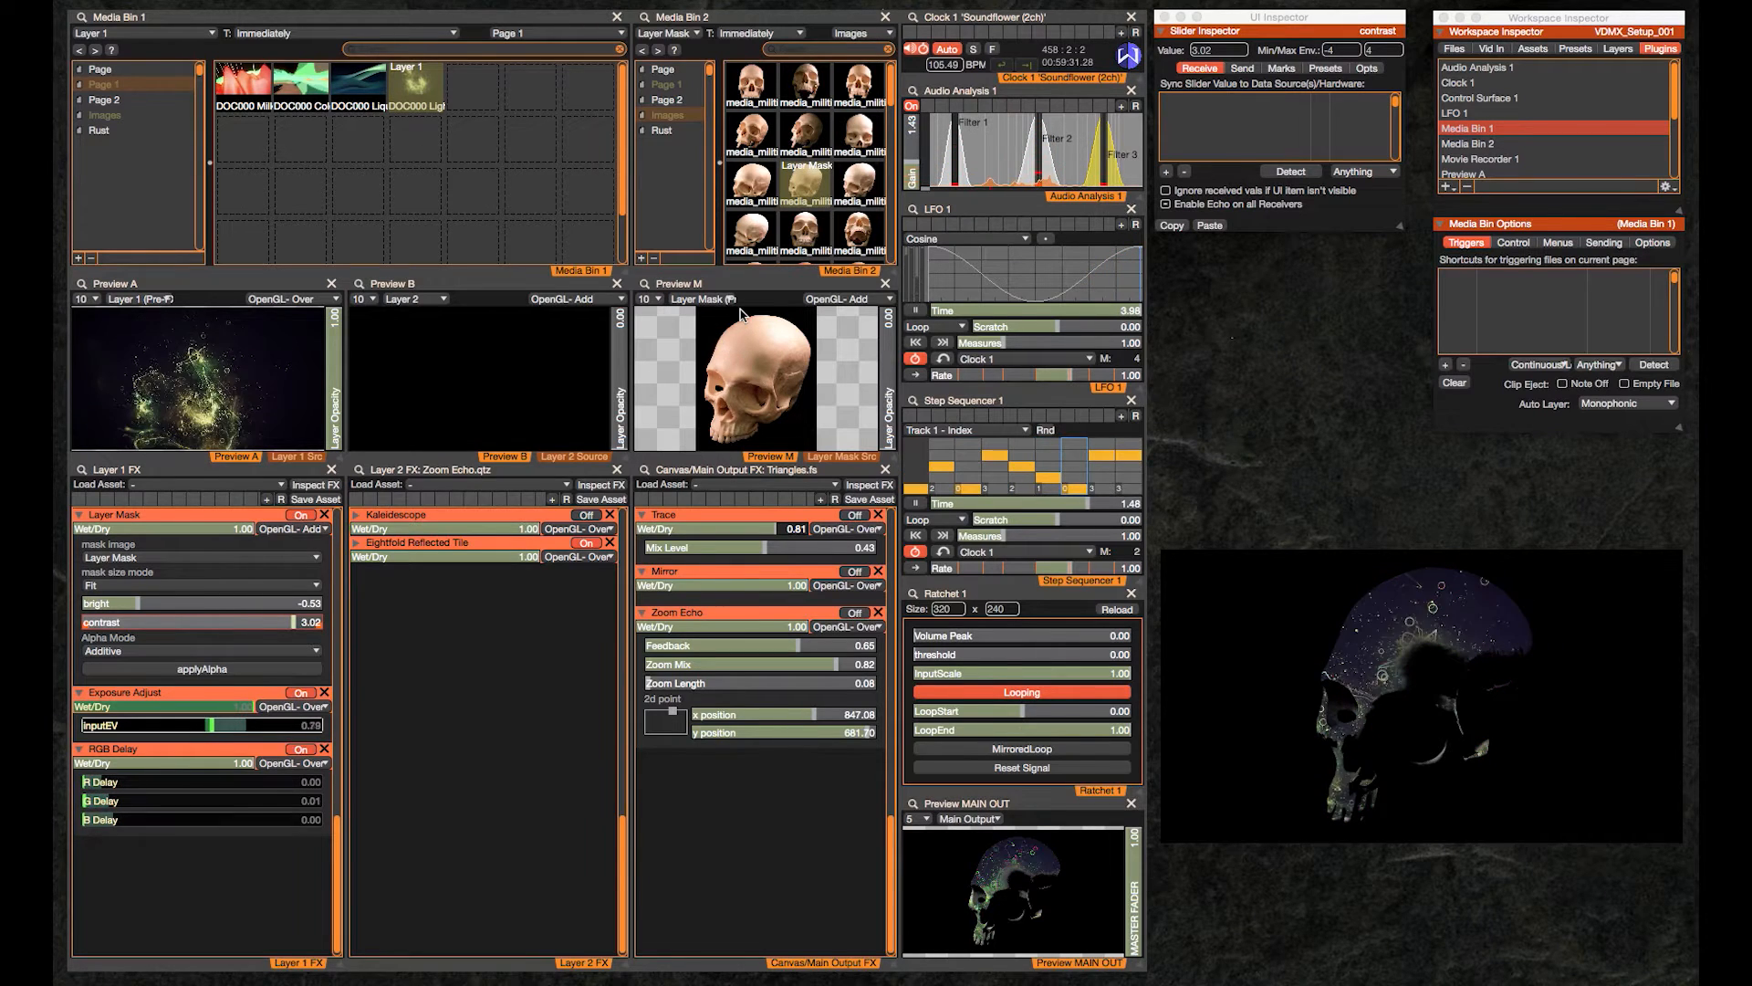
Assign Clock 1's Every Beat as the data source for the second media bin's random clip trigger
click(676, 51)
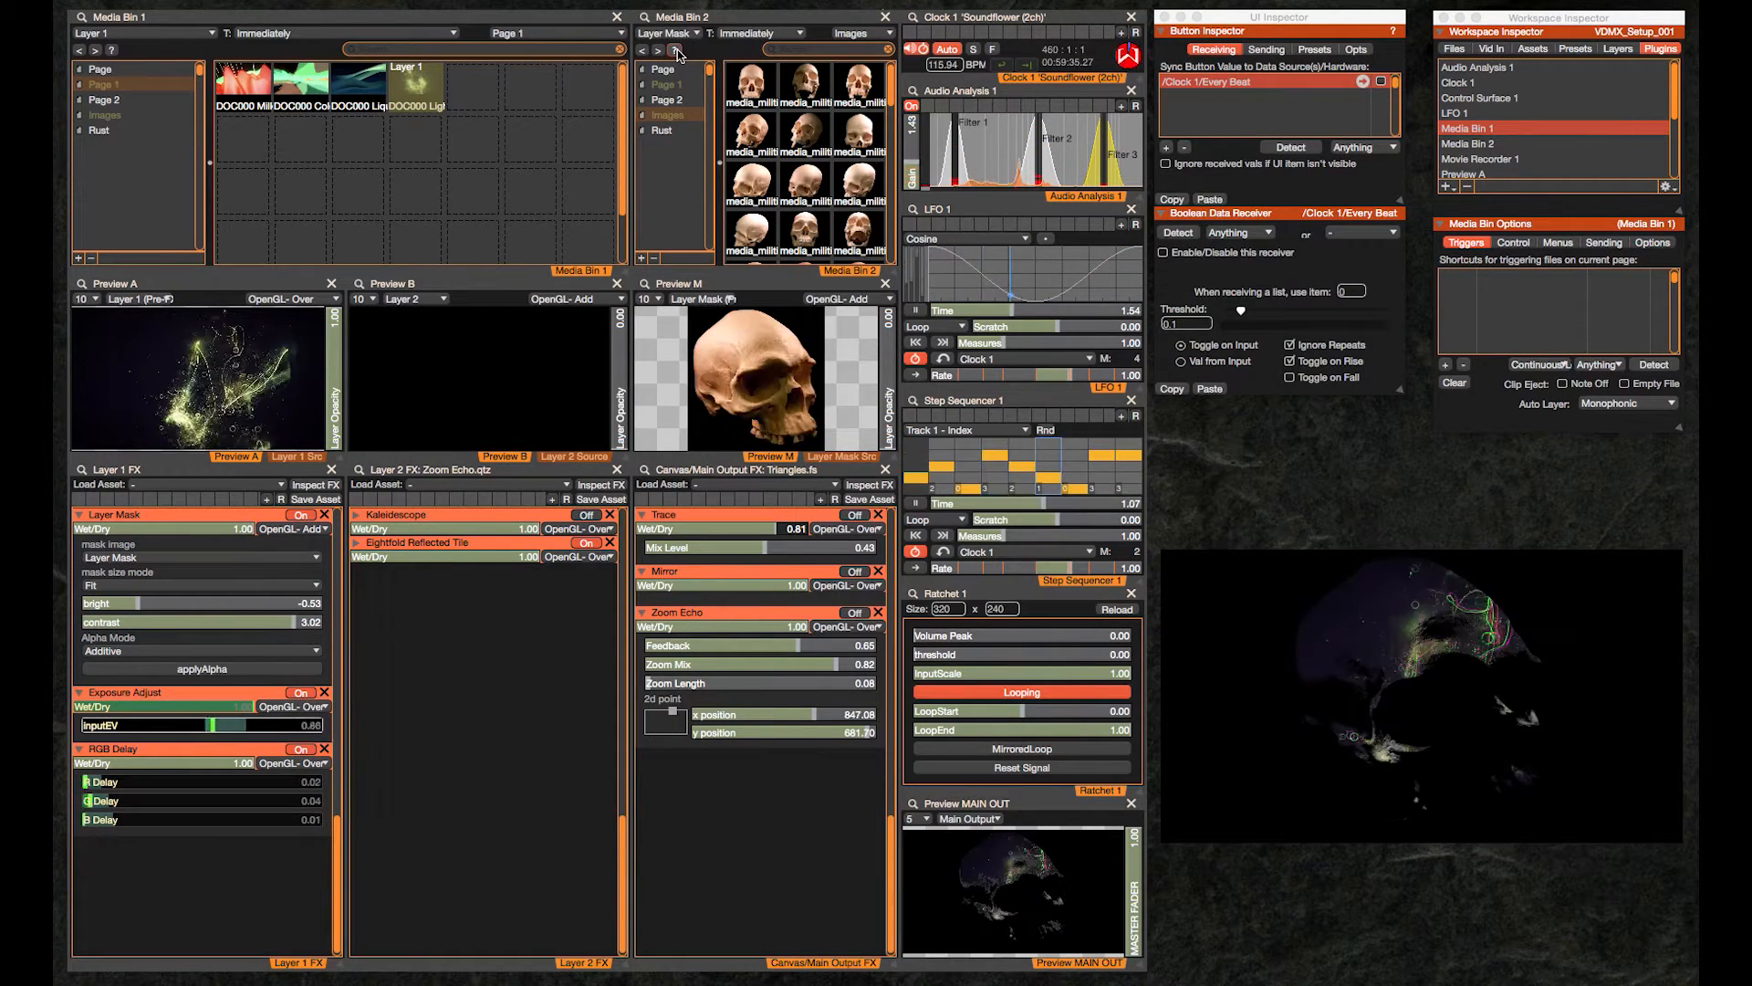
right_click(676, 52)
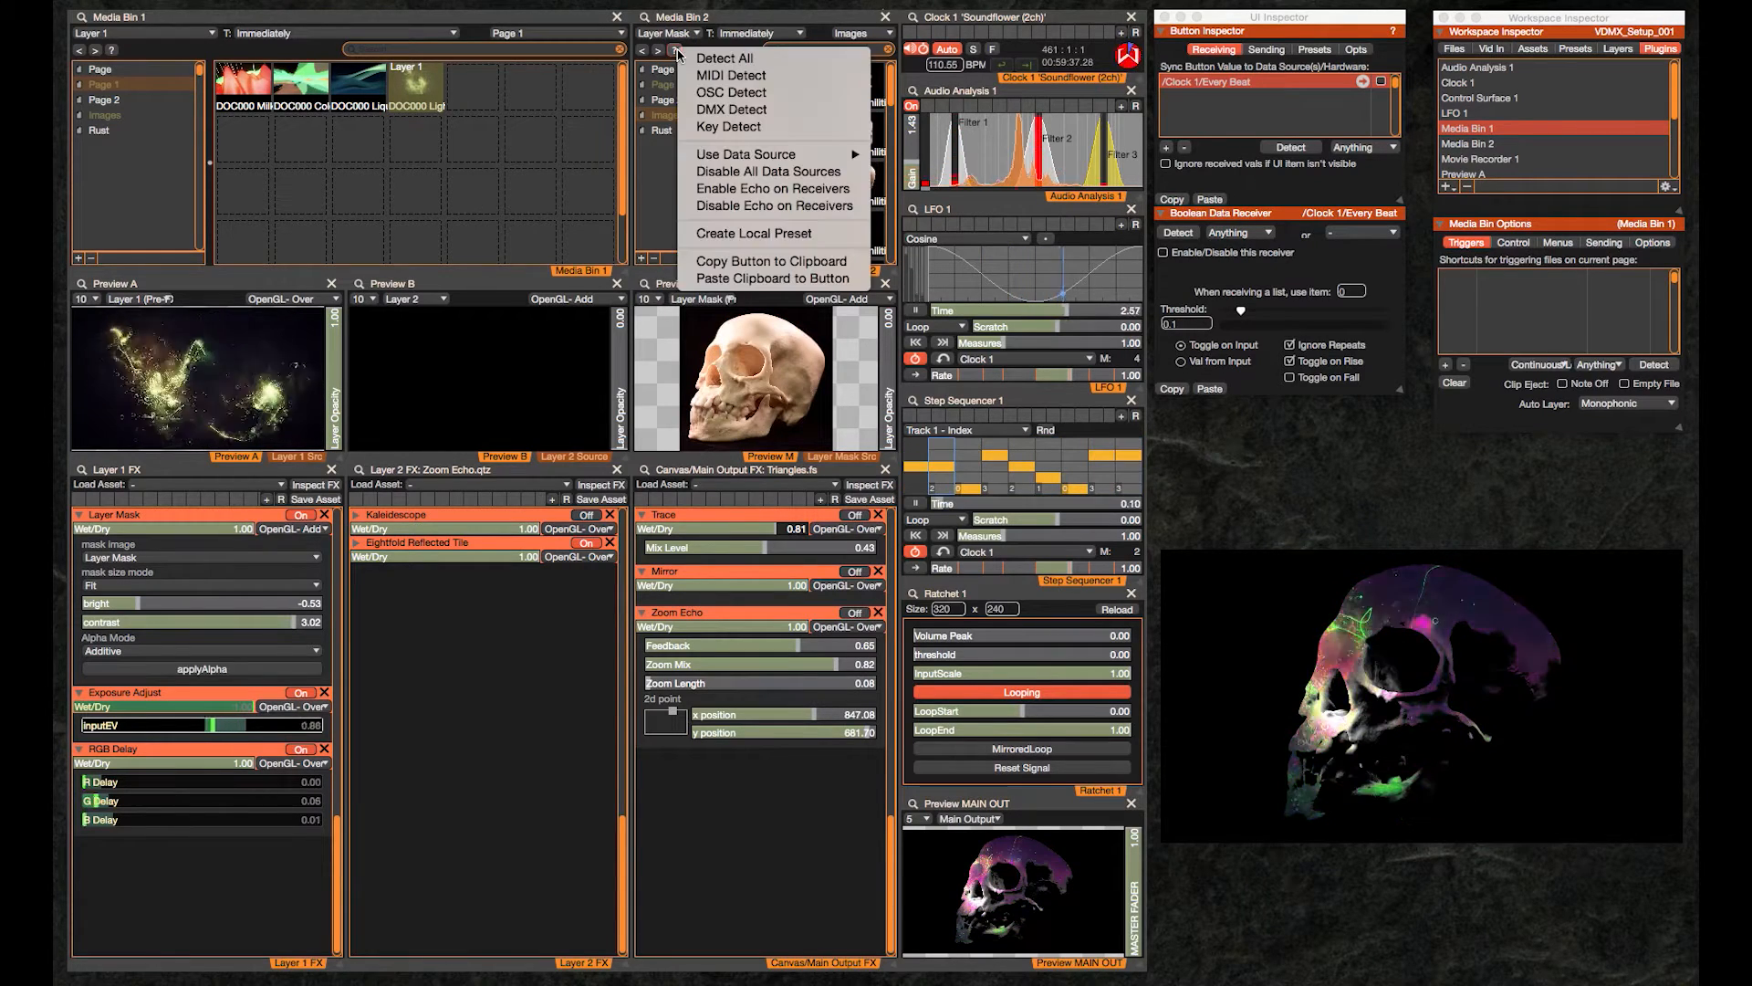
mouse_move(864, 163)
mouse_move(932, 174)
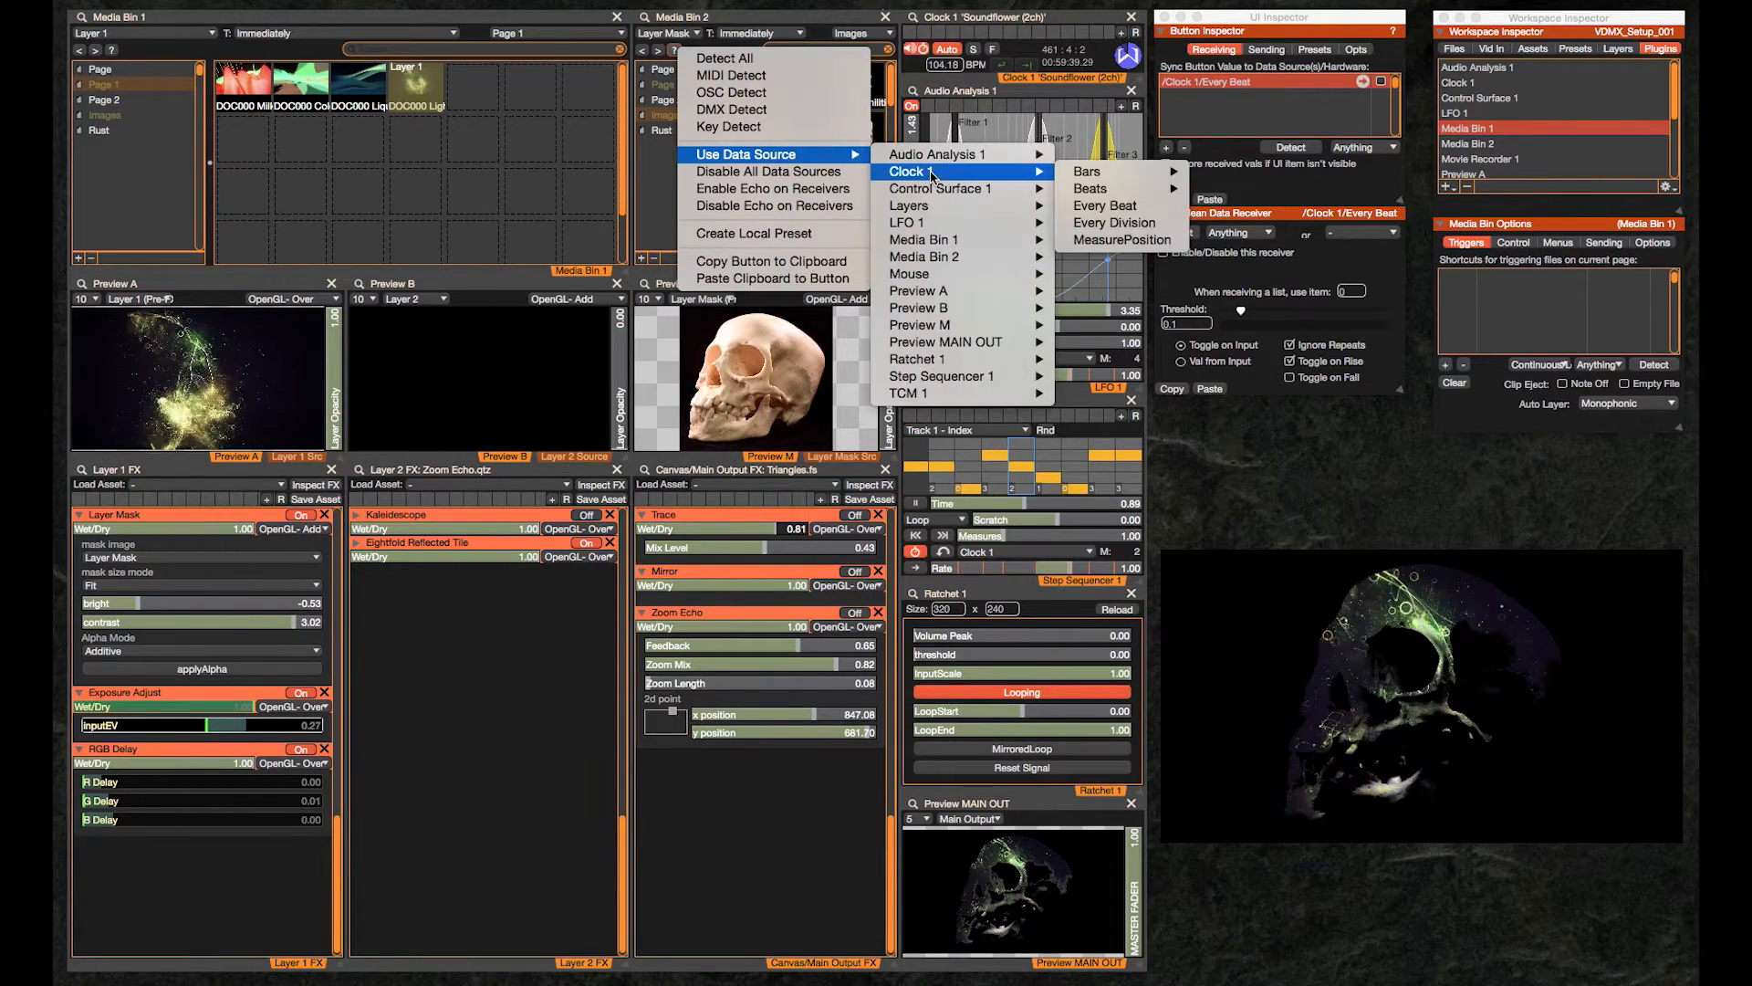
click(1106, 206)
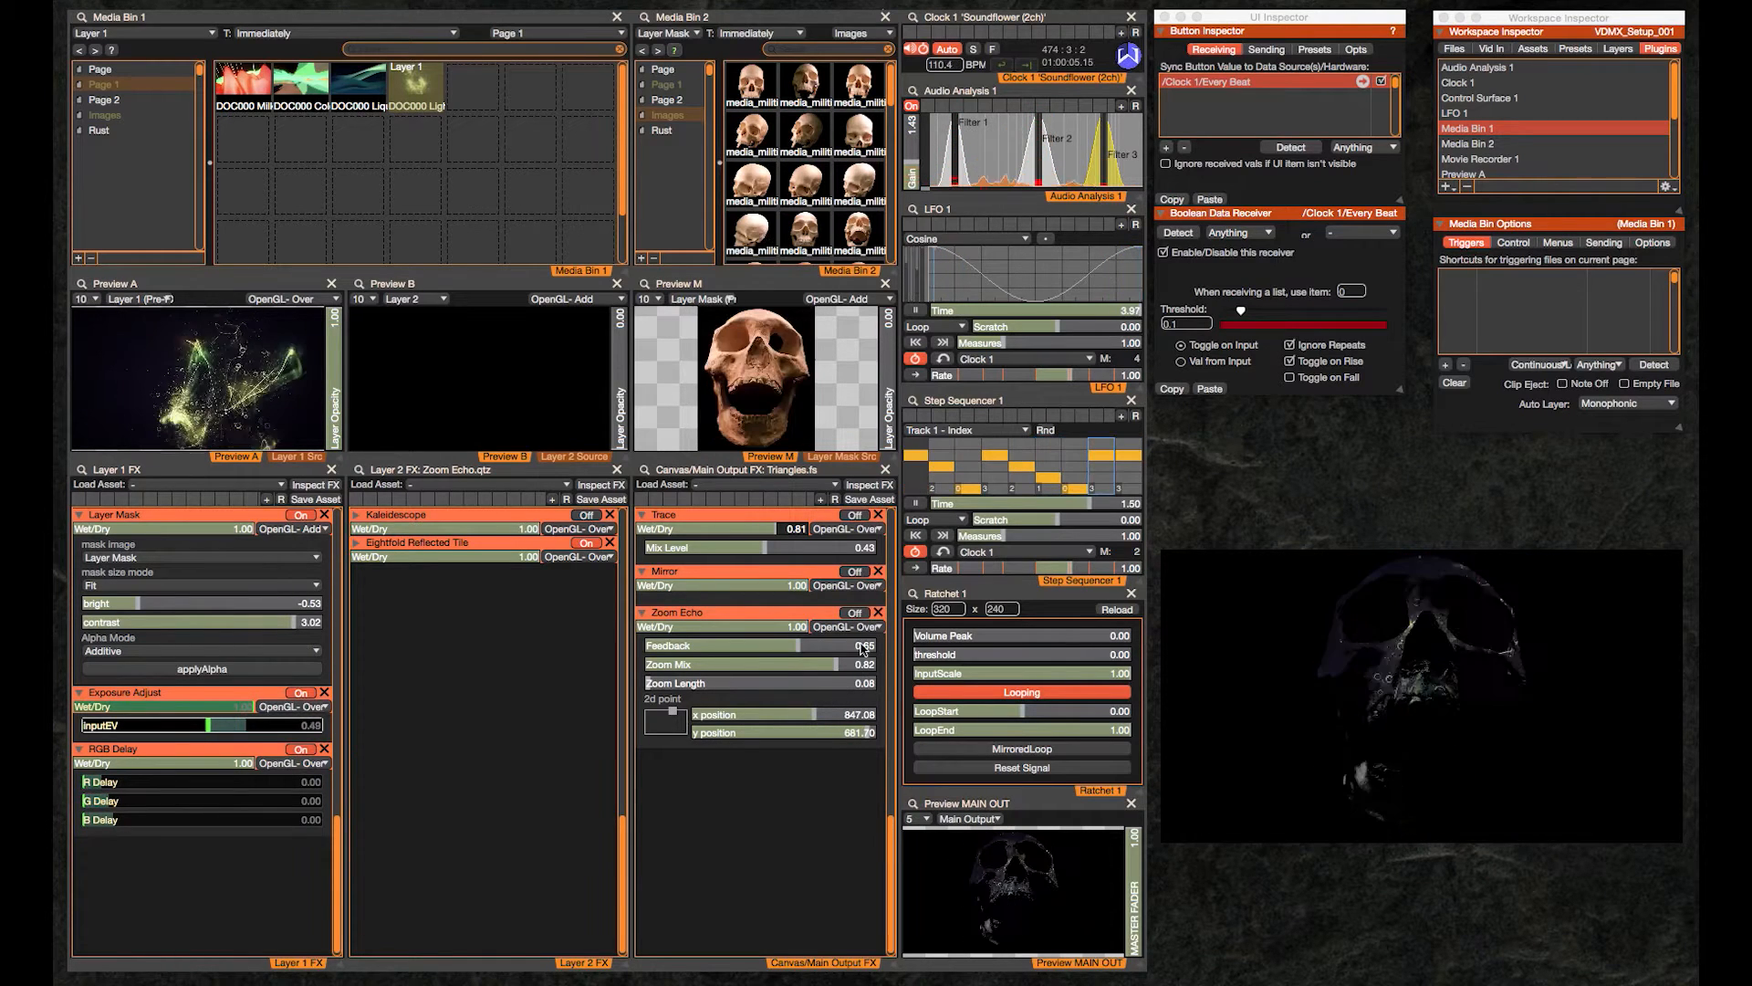
Turn on the main output's Zoom Echo effect and assign Audio Analysis 1's Filter 1 as the data source for its Zoom Length
click(853, 613)
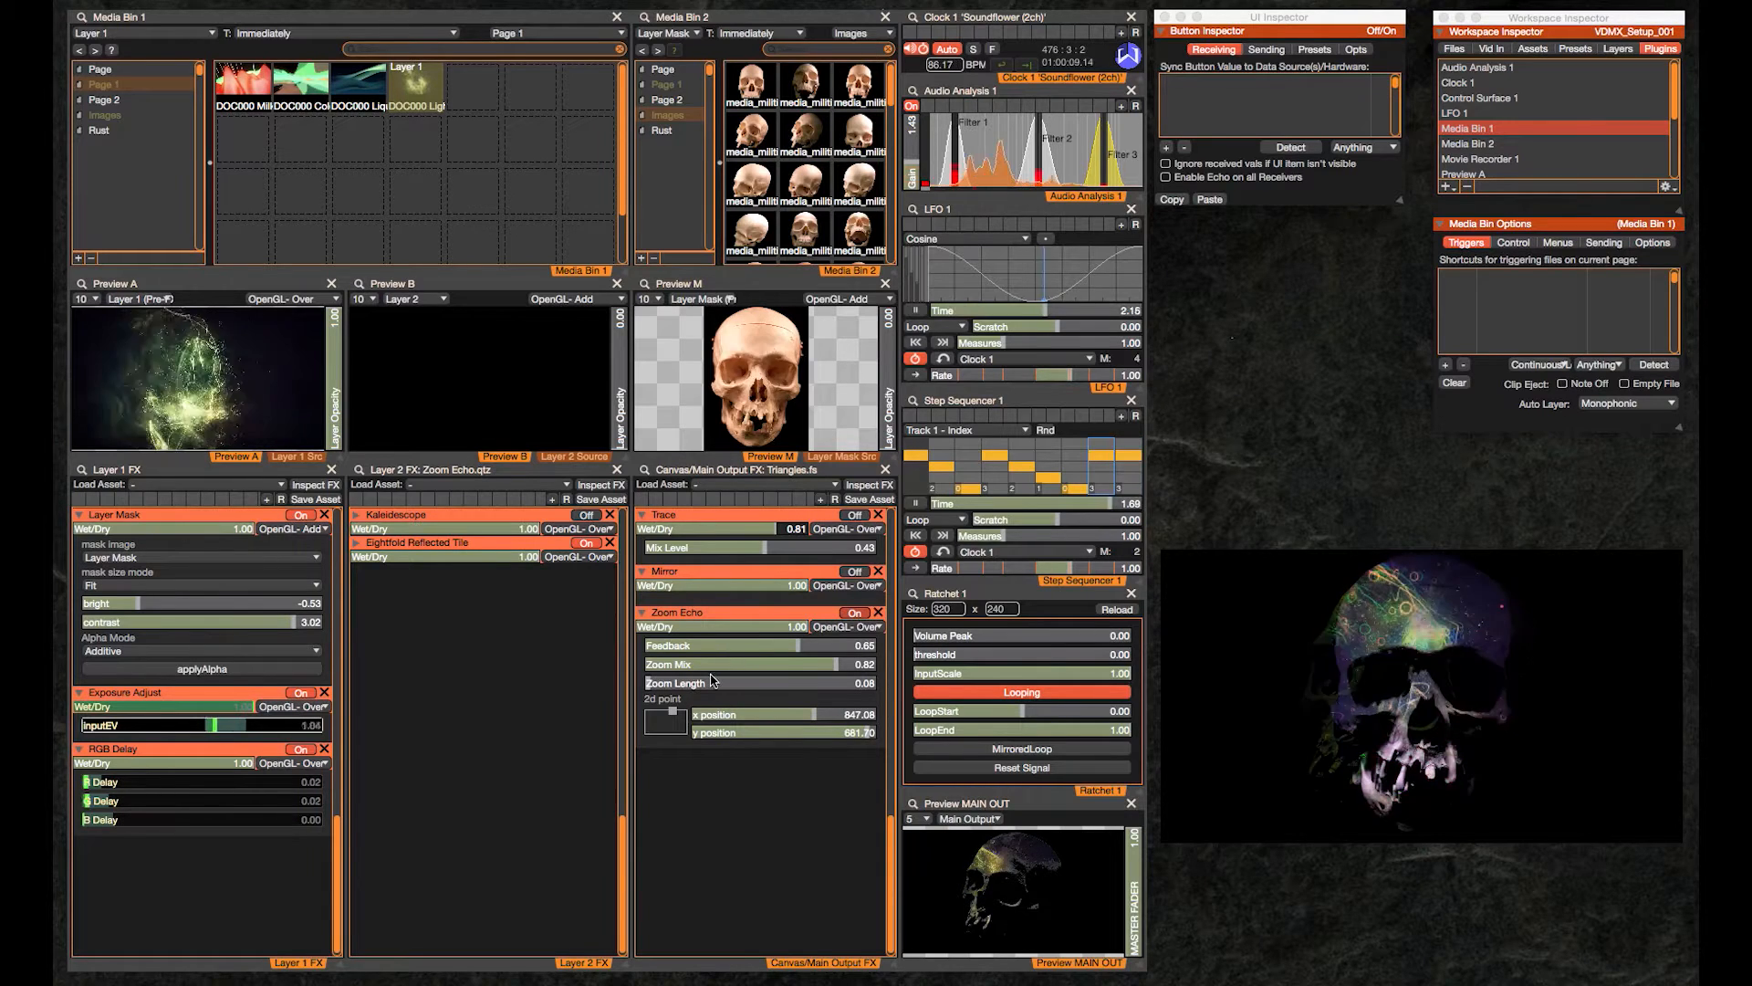
mouse_move(654, 691)
mouse_down()
mouse_move(748, 699)
mouse_move(679, 686)
mouse_up()
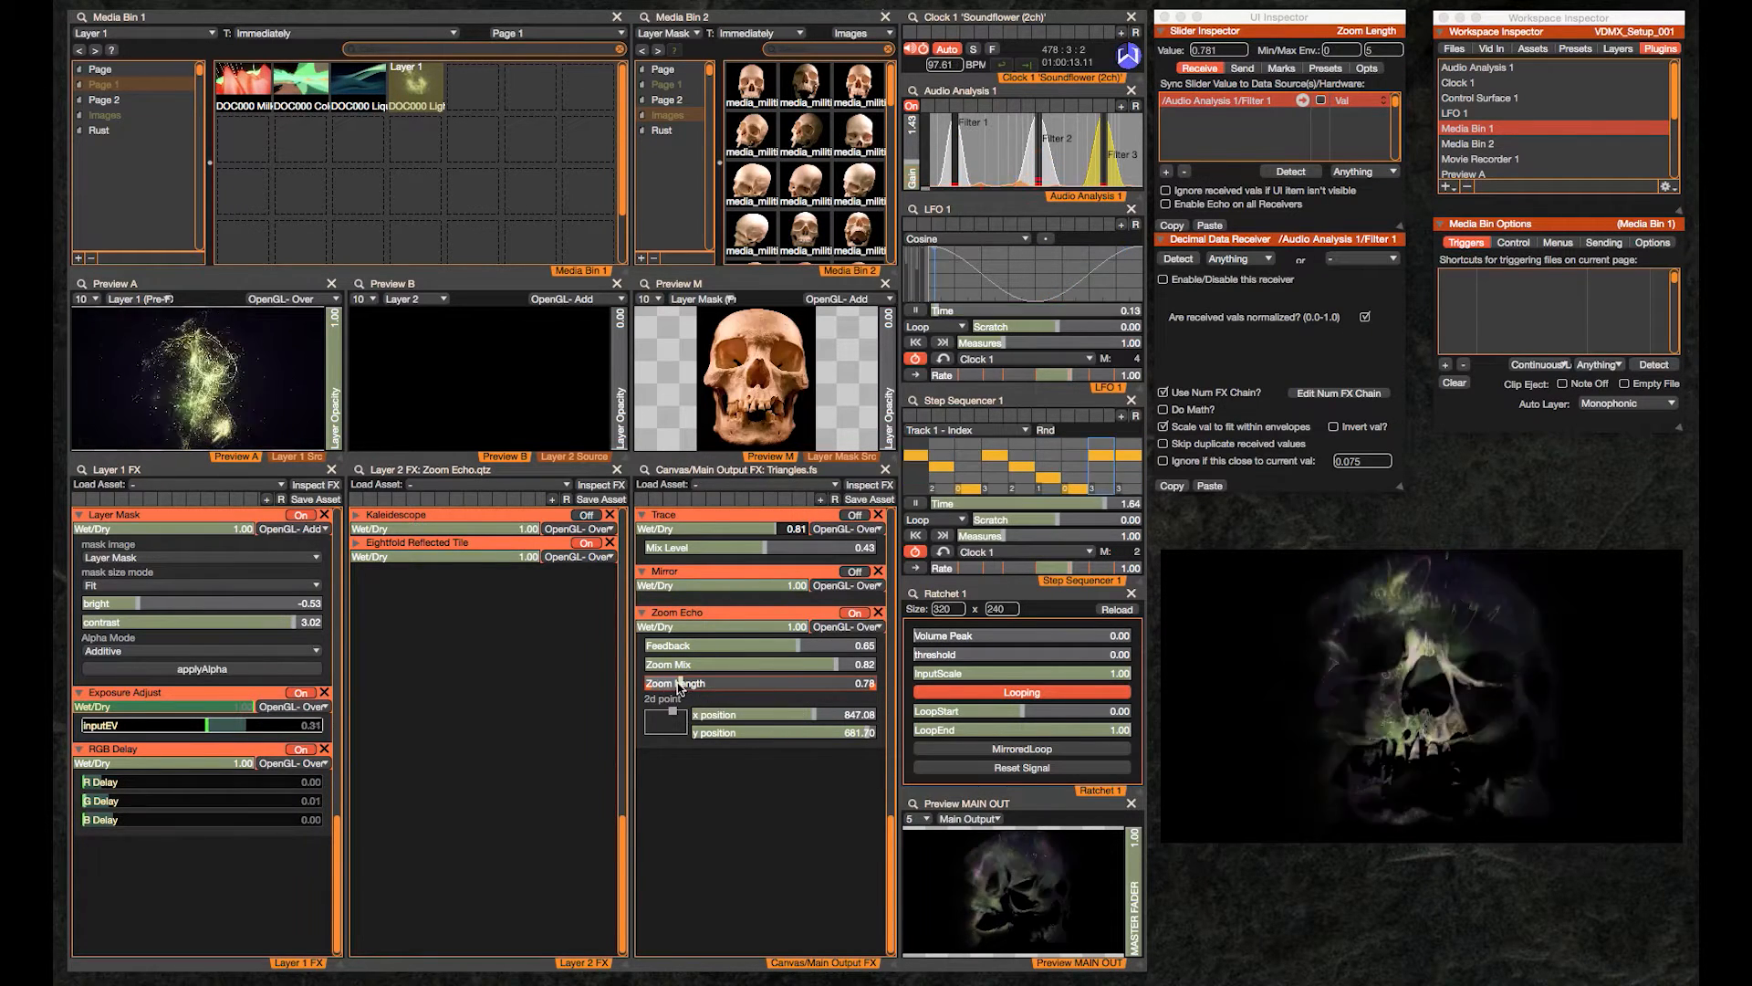
right_click(680, 684)
mouse_move(818, 790)
mouse_move(949, 786)
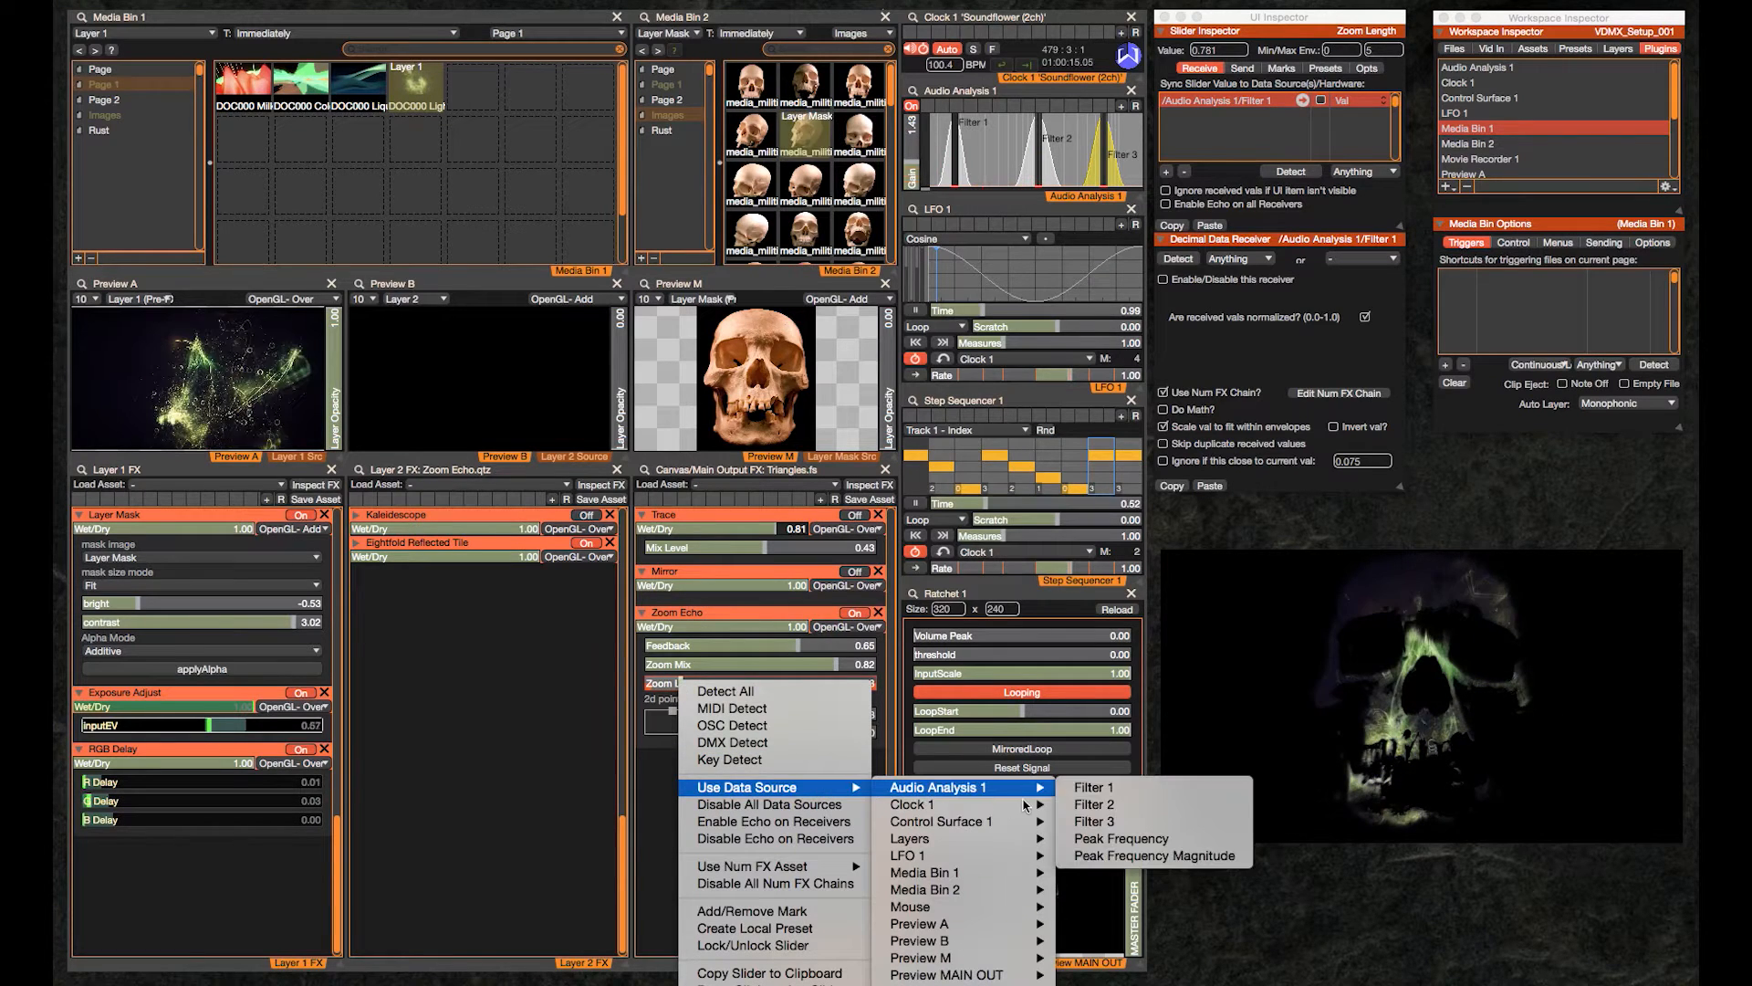
click(1086, 787)
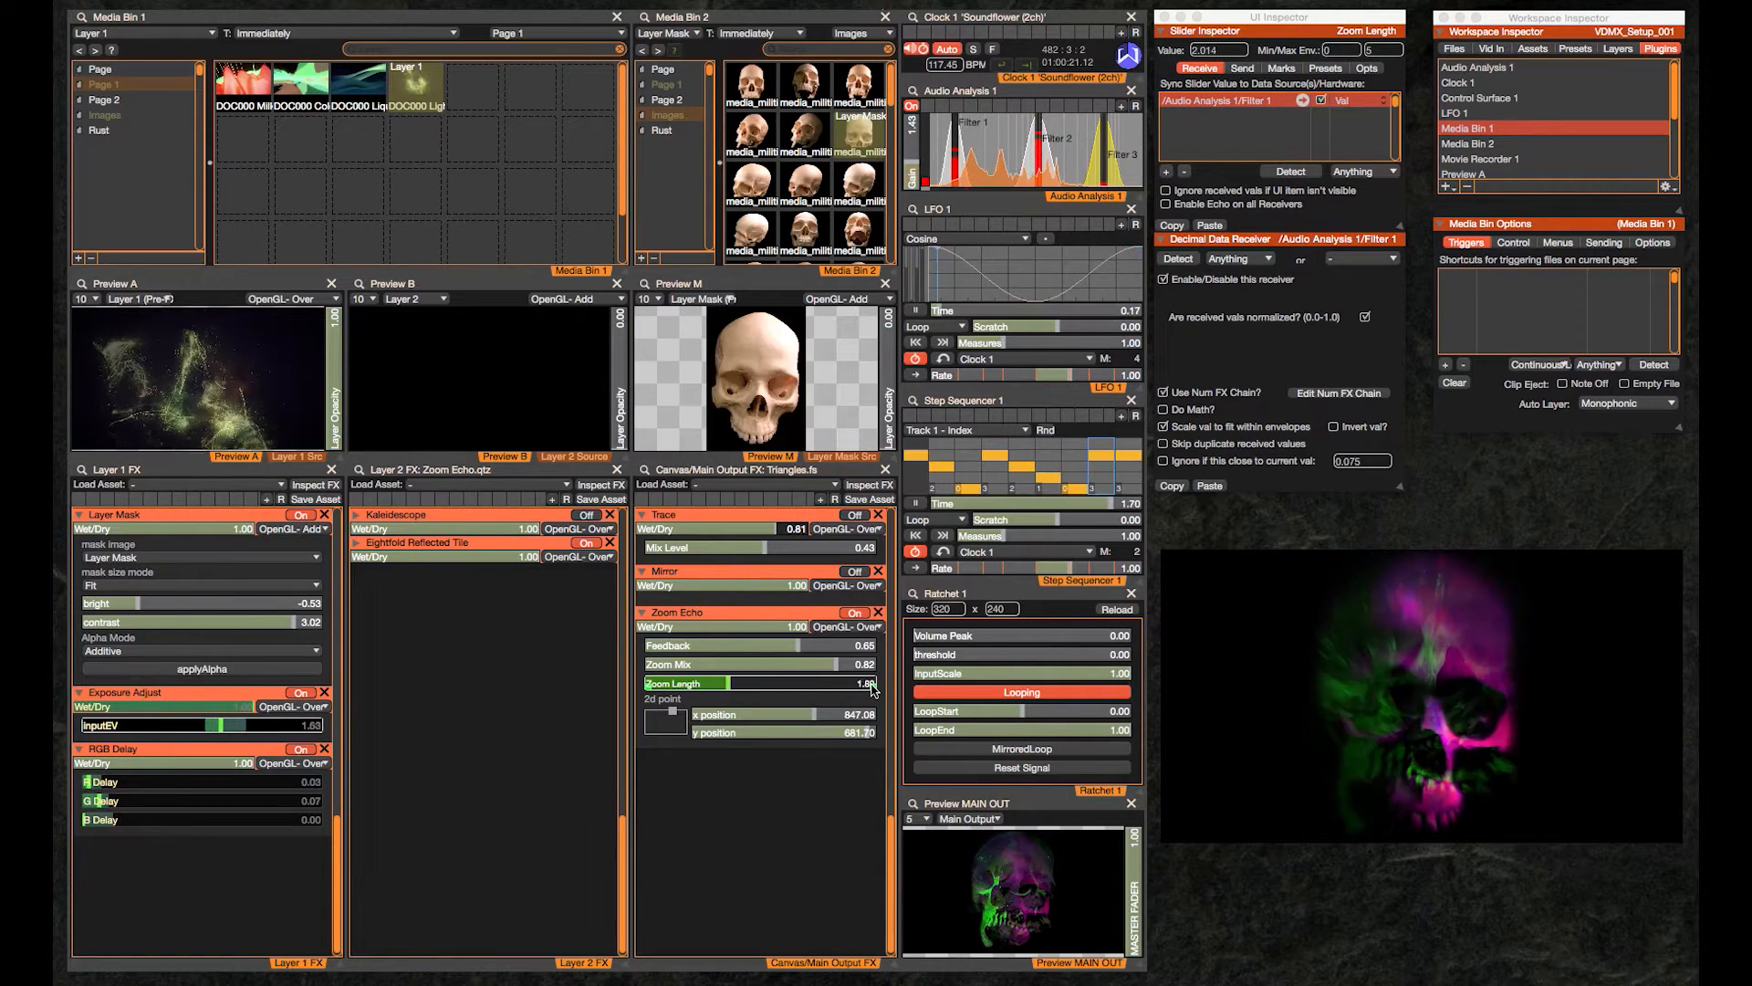
Assign Clock 1's Beat02 as the data source for the second media bin's random clip trigger
right_click(674, 50)
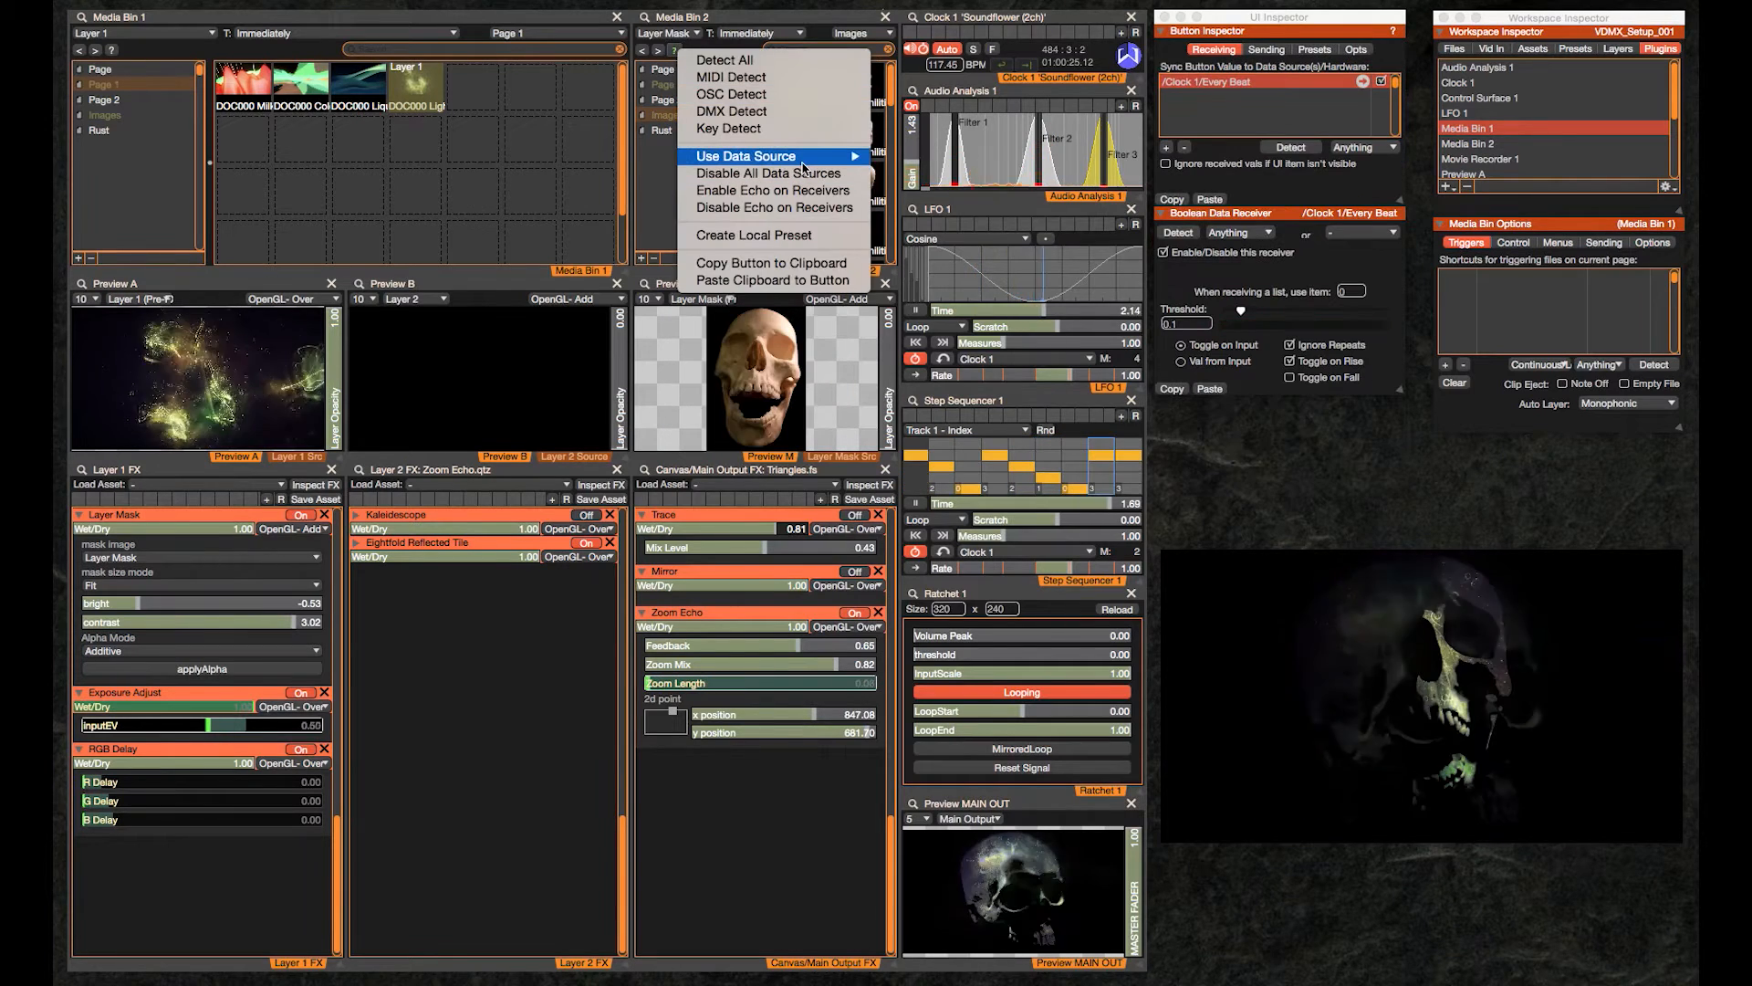
mouse_move(806, 163)
mouse_move(960, 172)
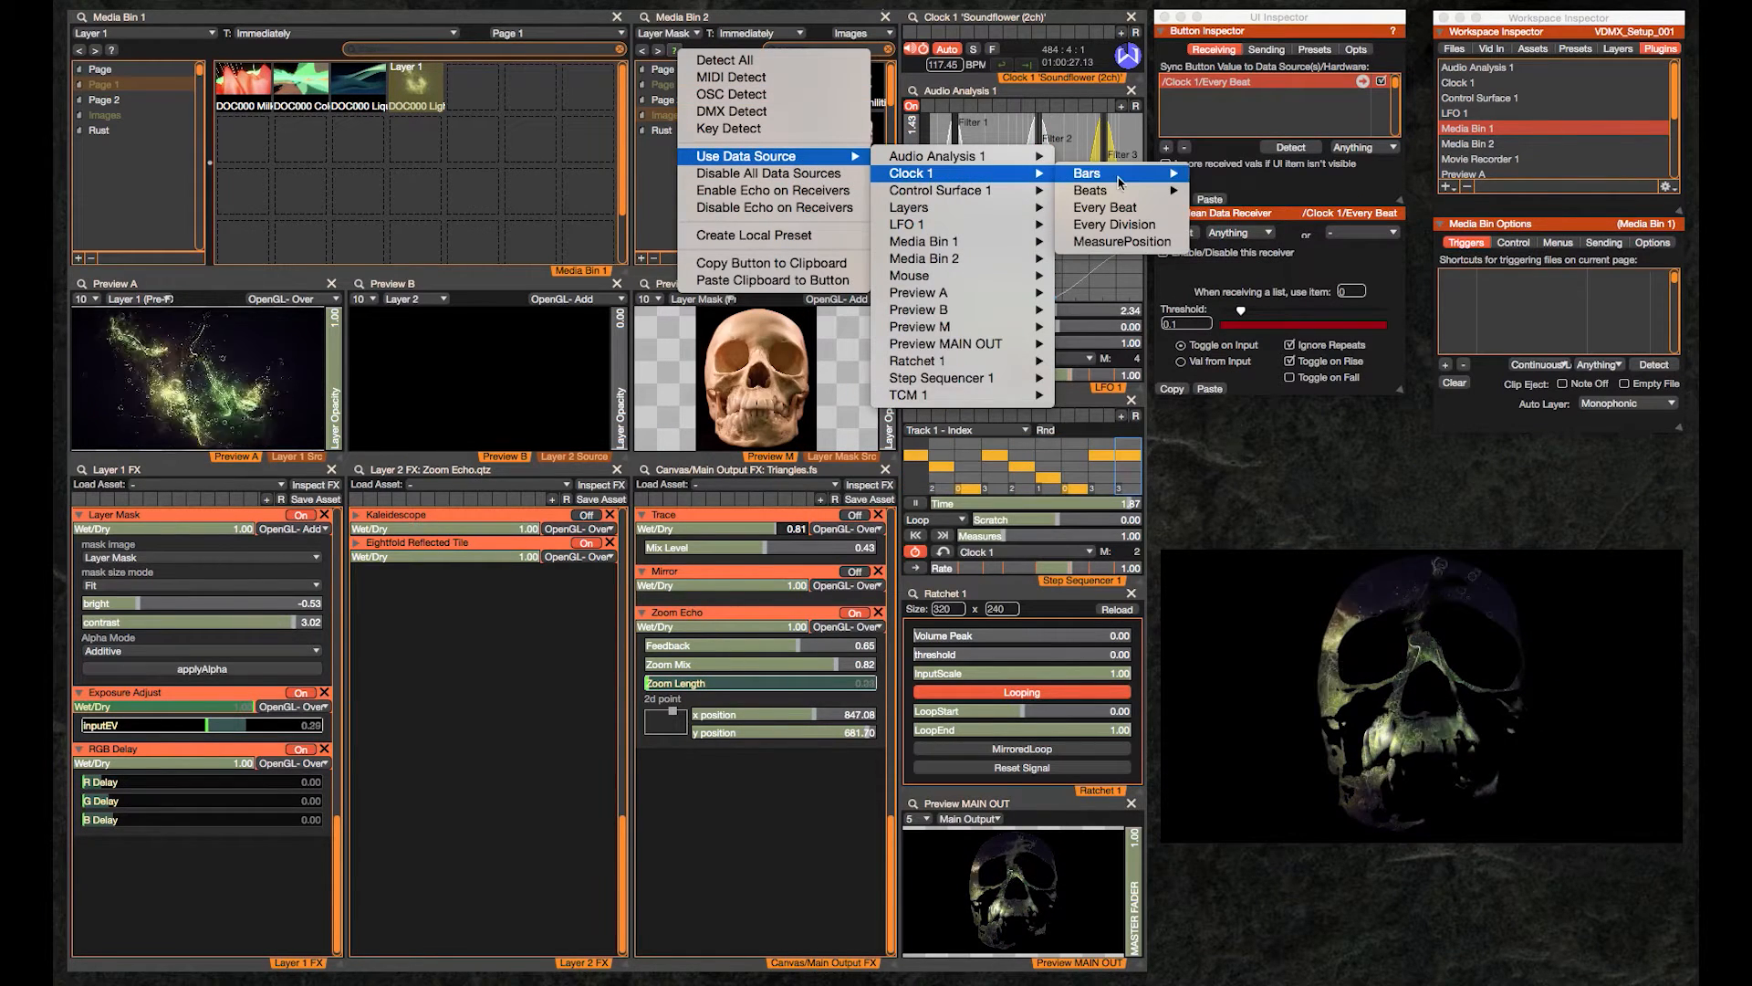
mouse_move(1123, 177)
mouse_move(1168, 194)
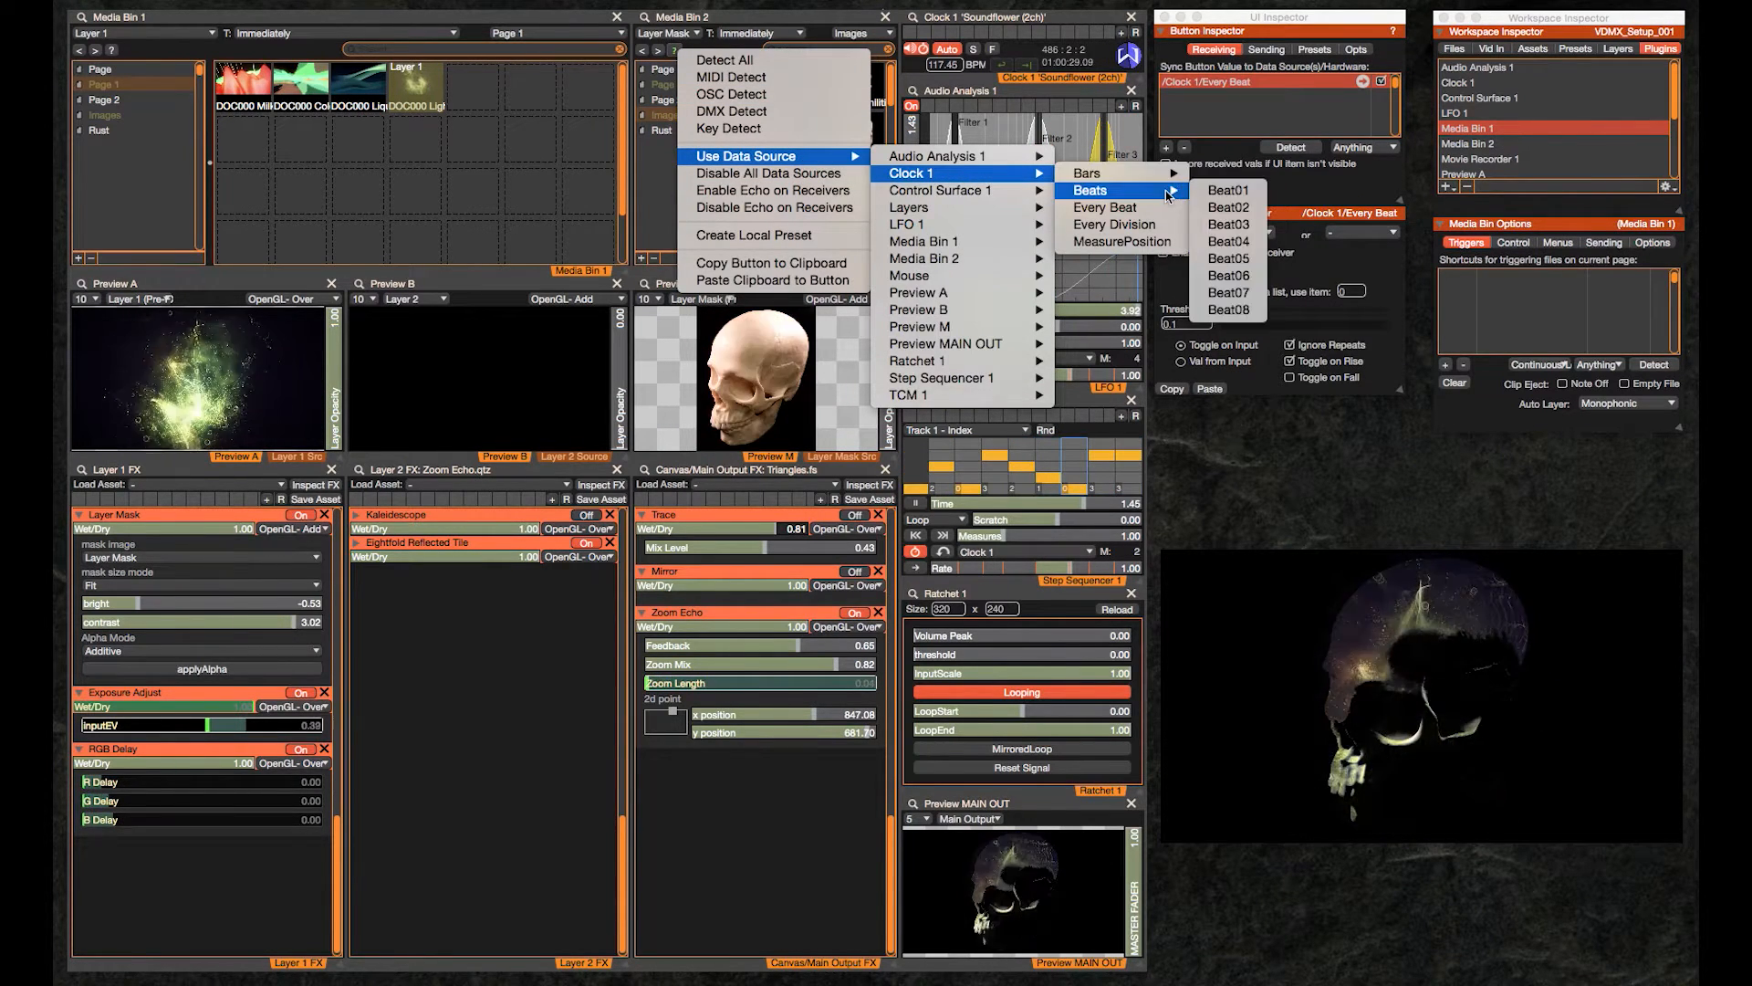
mouse_move(1018, 182)
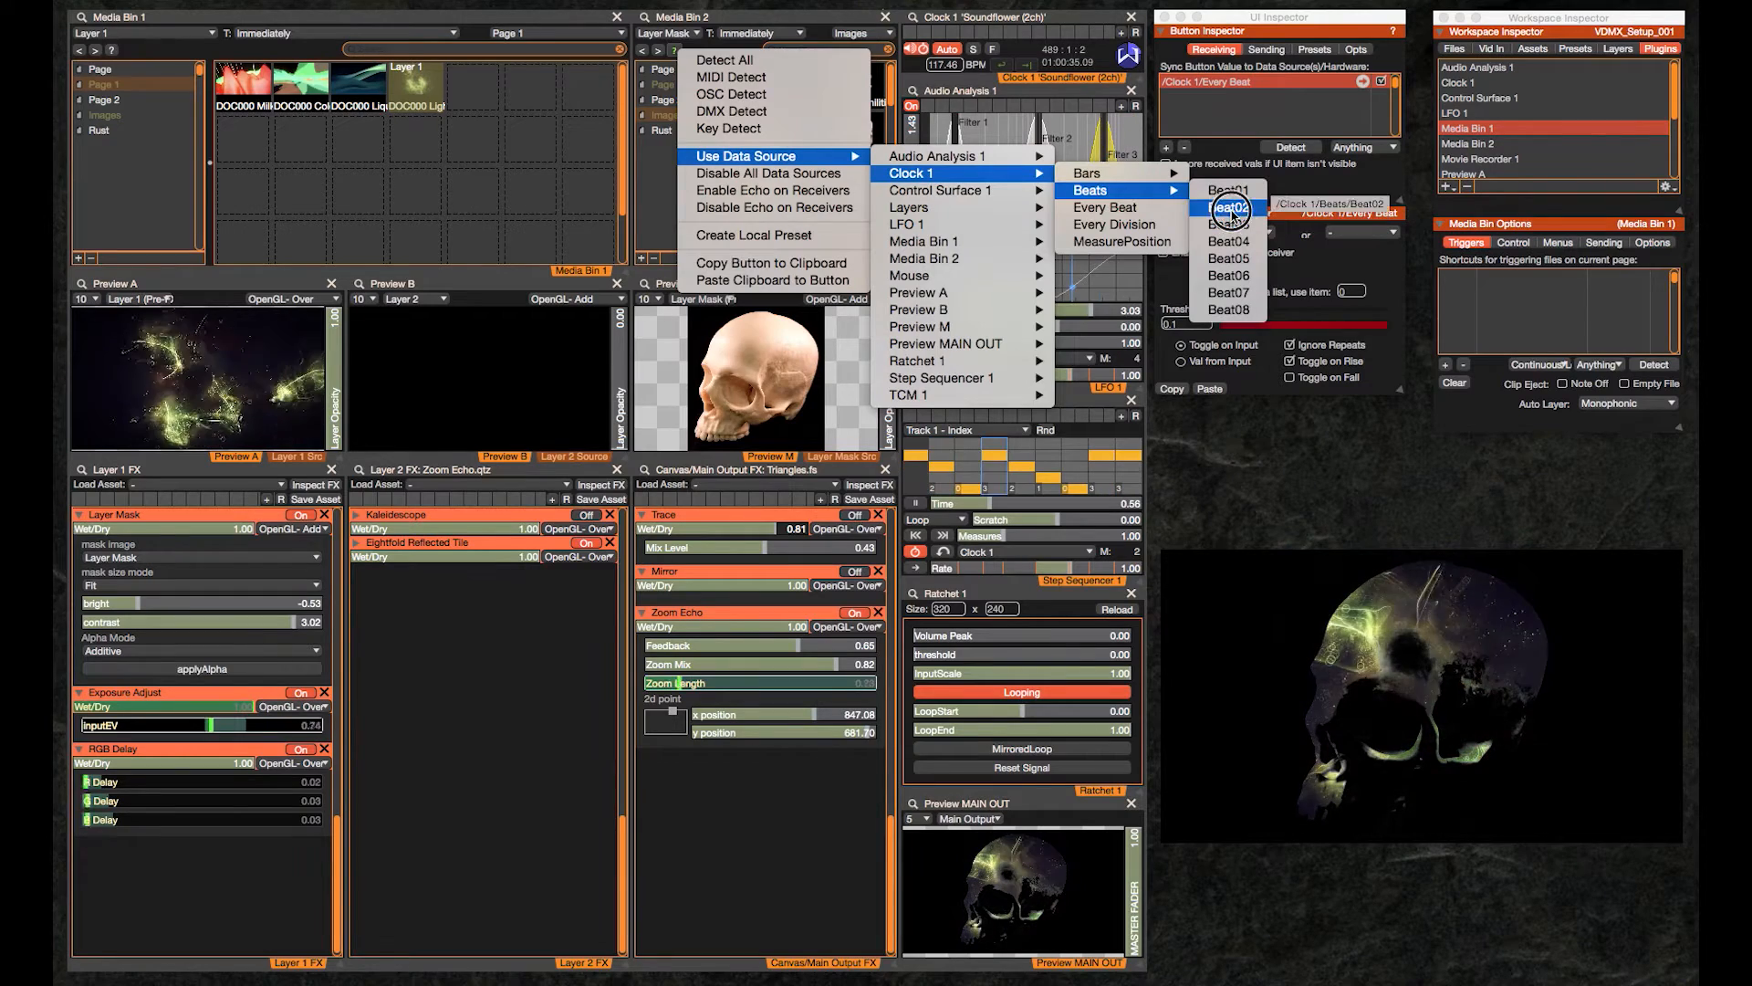
click(1228, 208)
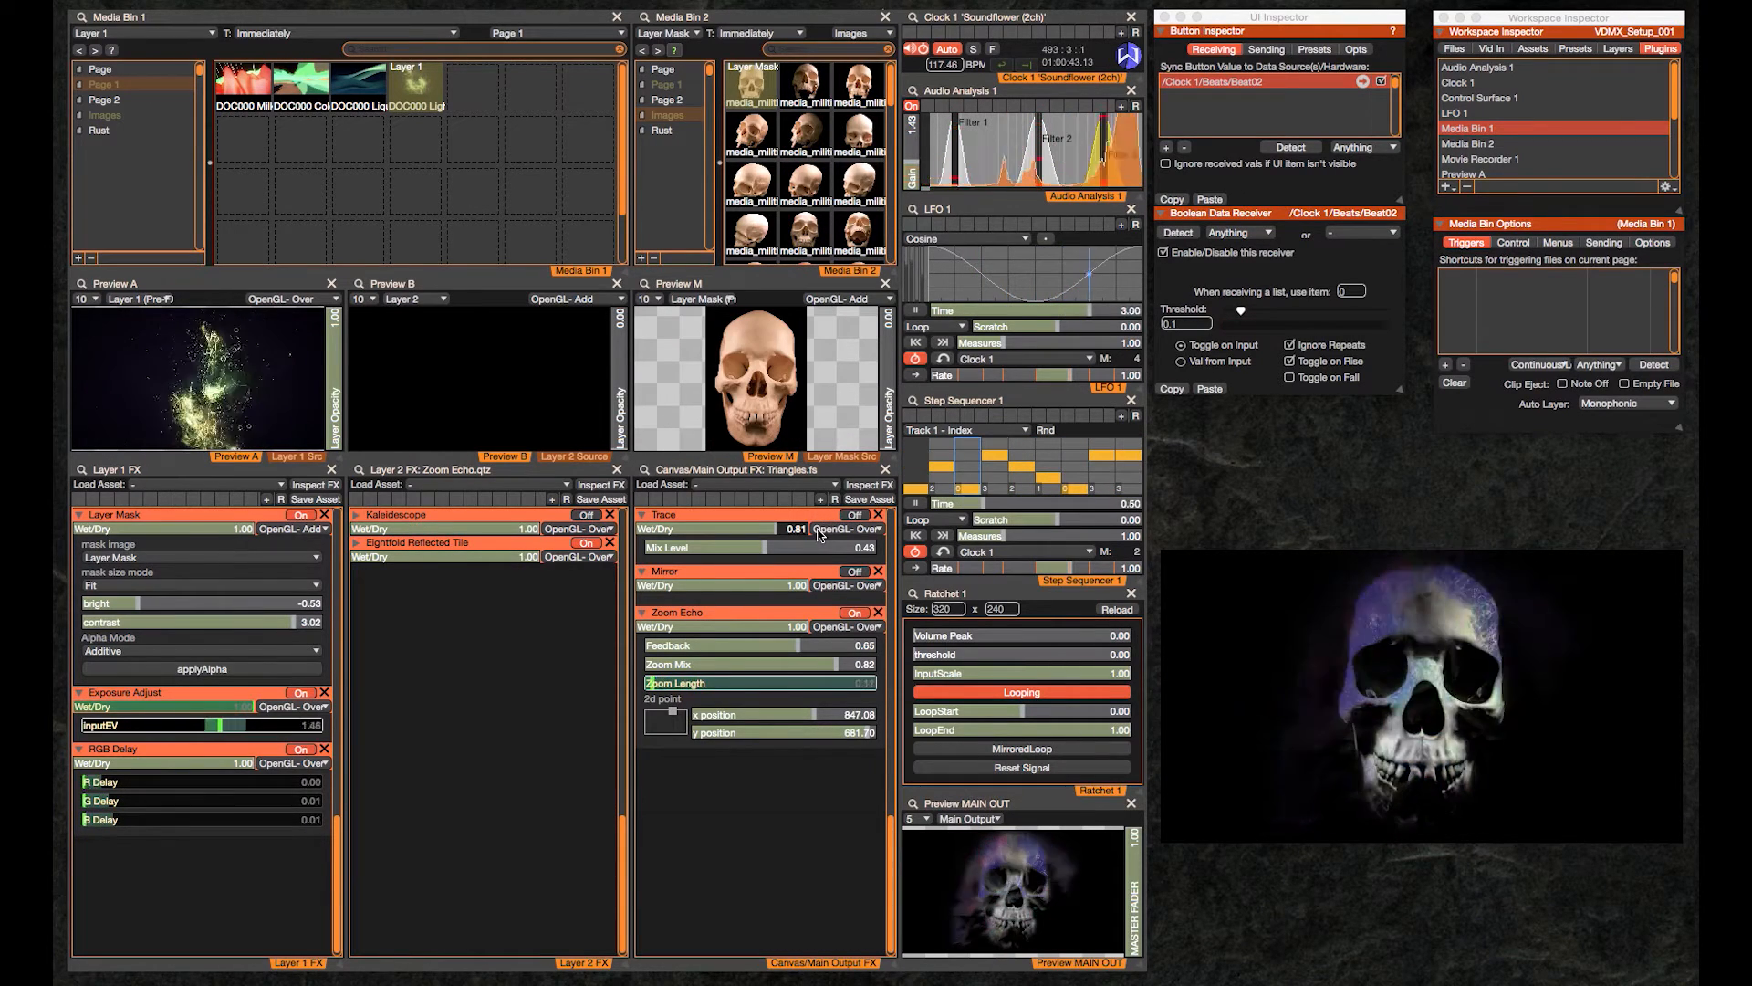
Add a Fall effect to the number FX chain of Zoom Length's Filter 1 receiver and set its Fall Speed to 0.86
click(826, 685)
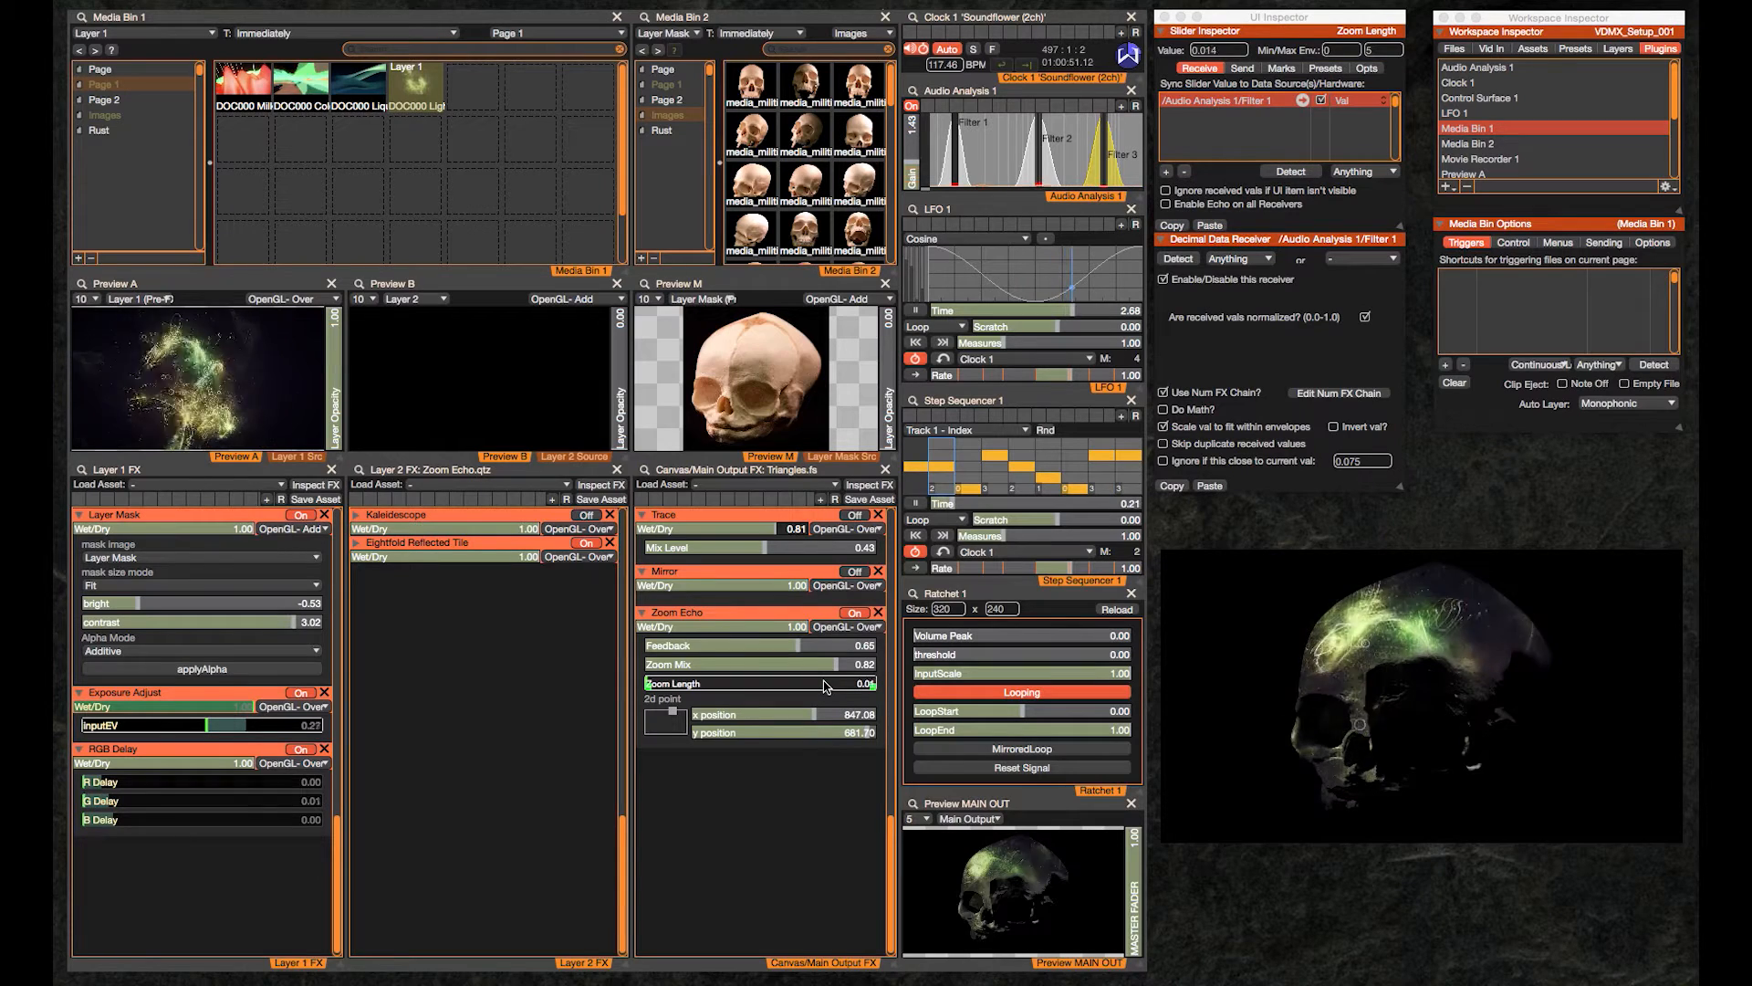
click(1341, 394)
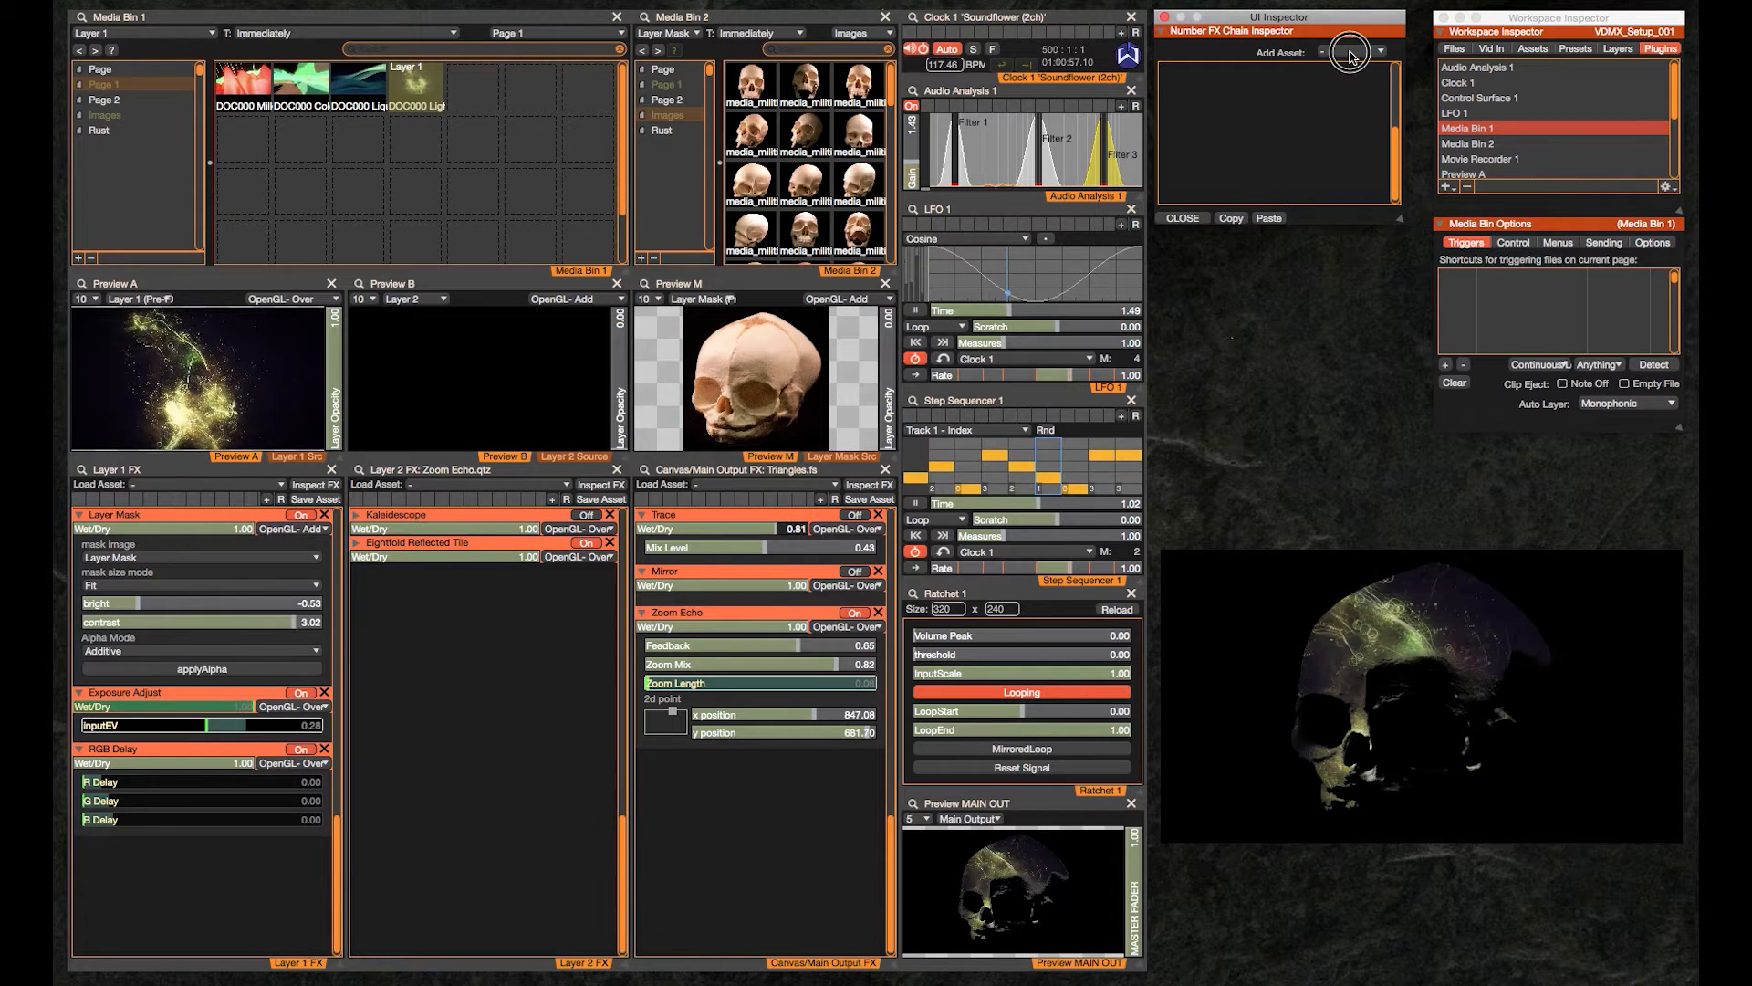
click(1352, 52)
mouse_move(1365, 57)
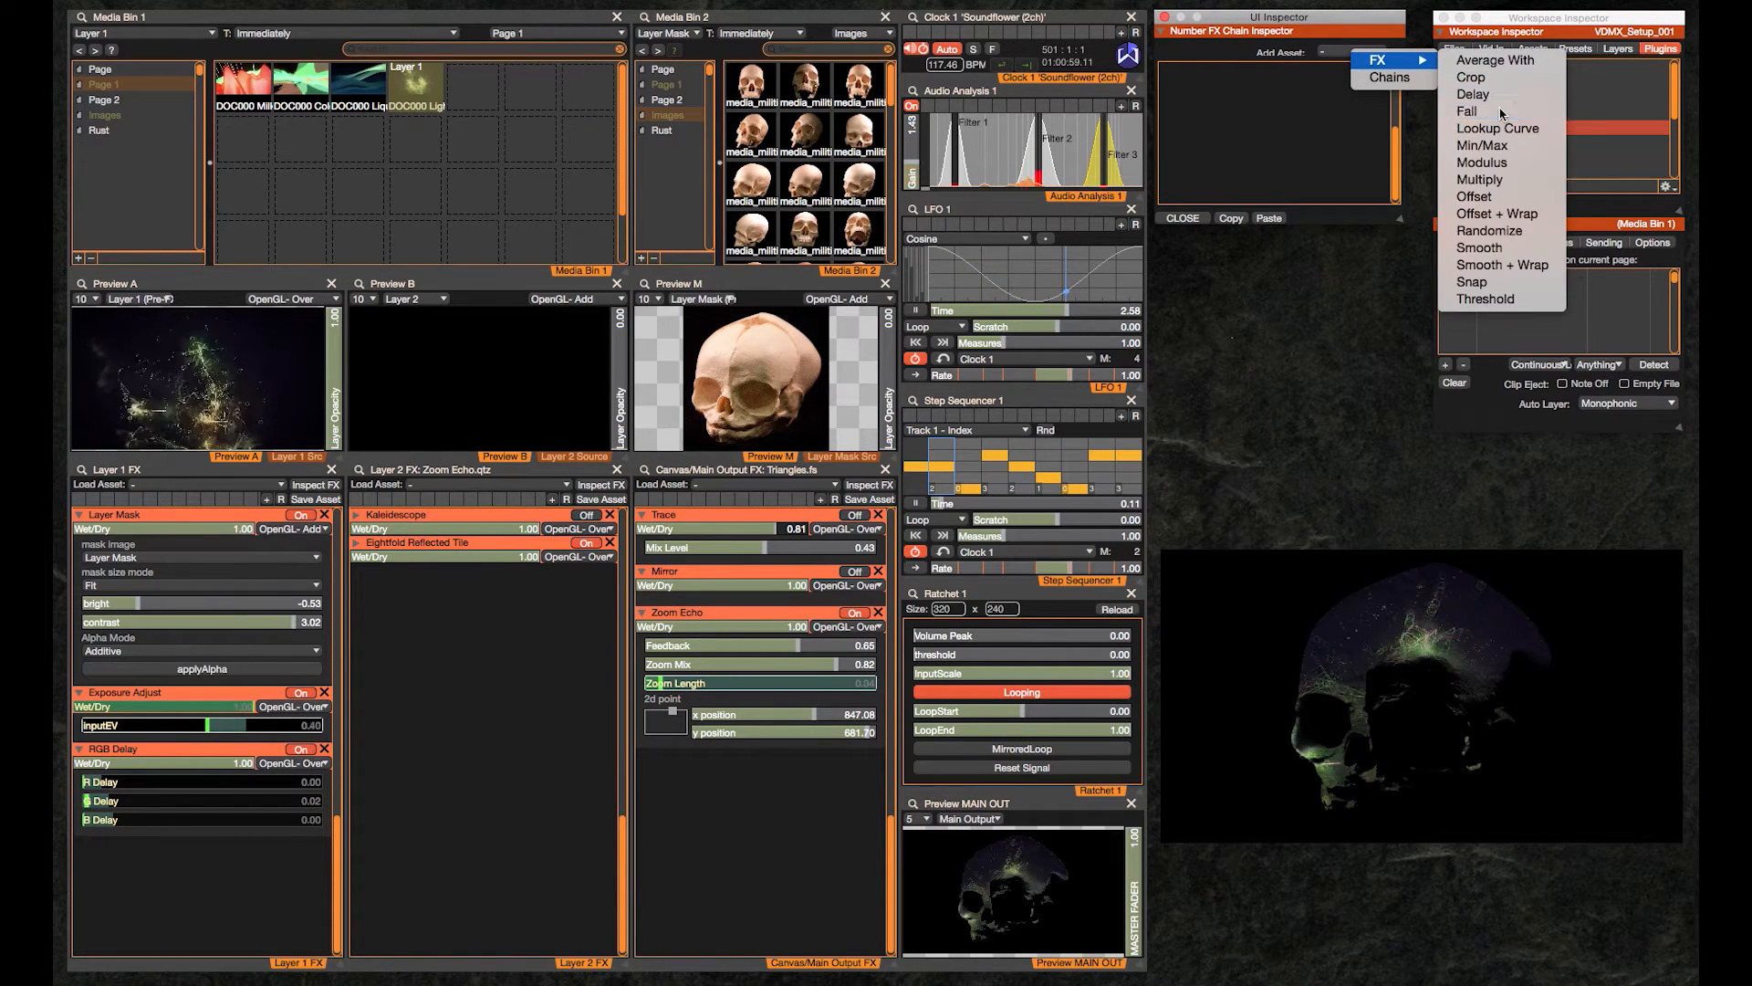
click(1466, 110)
drag(1284, 95, 1342, 94)
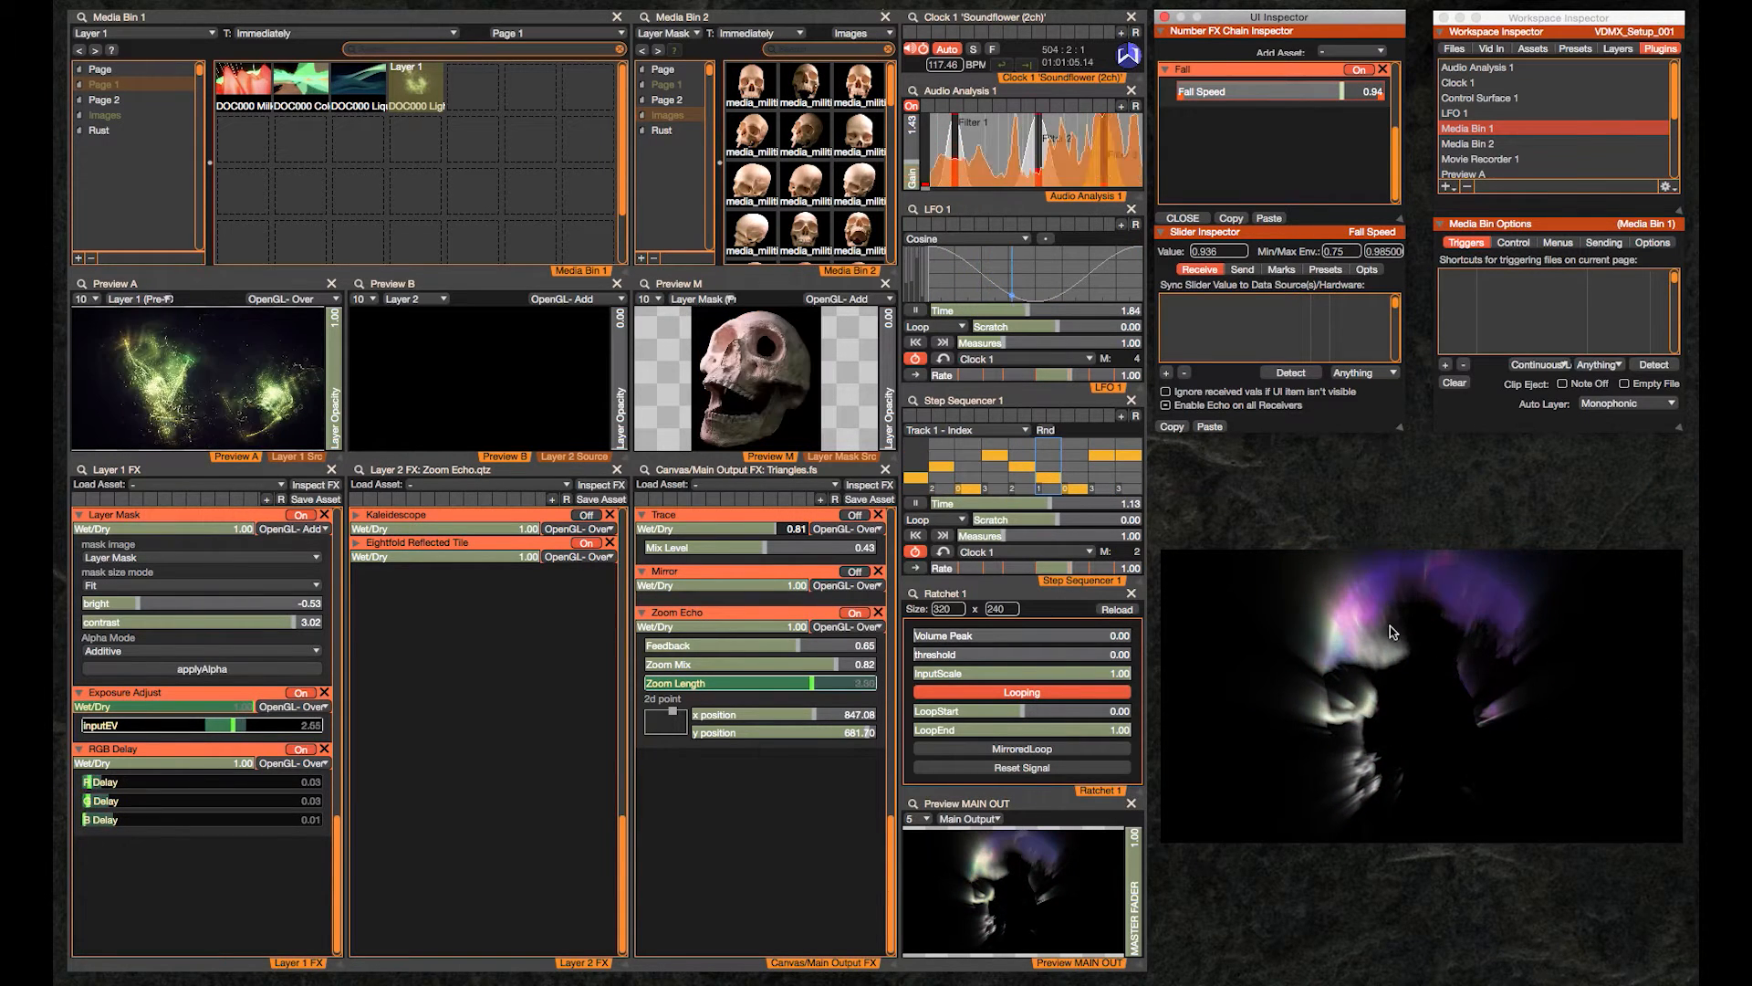
drag(1341, 92, 1274, 92)
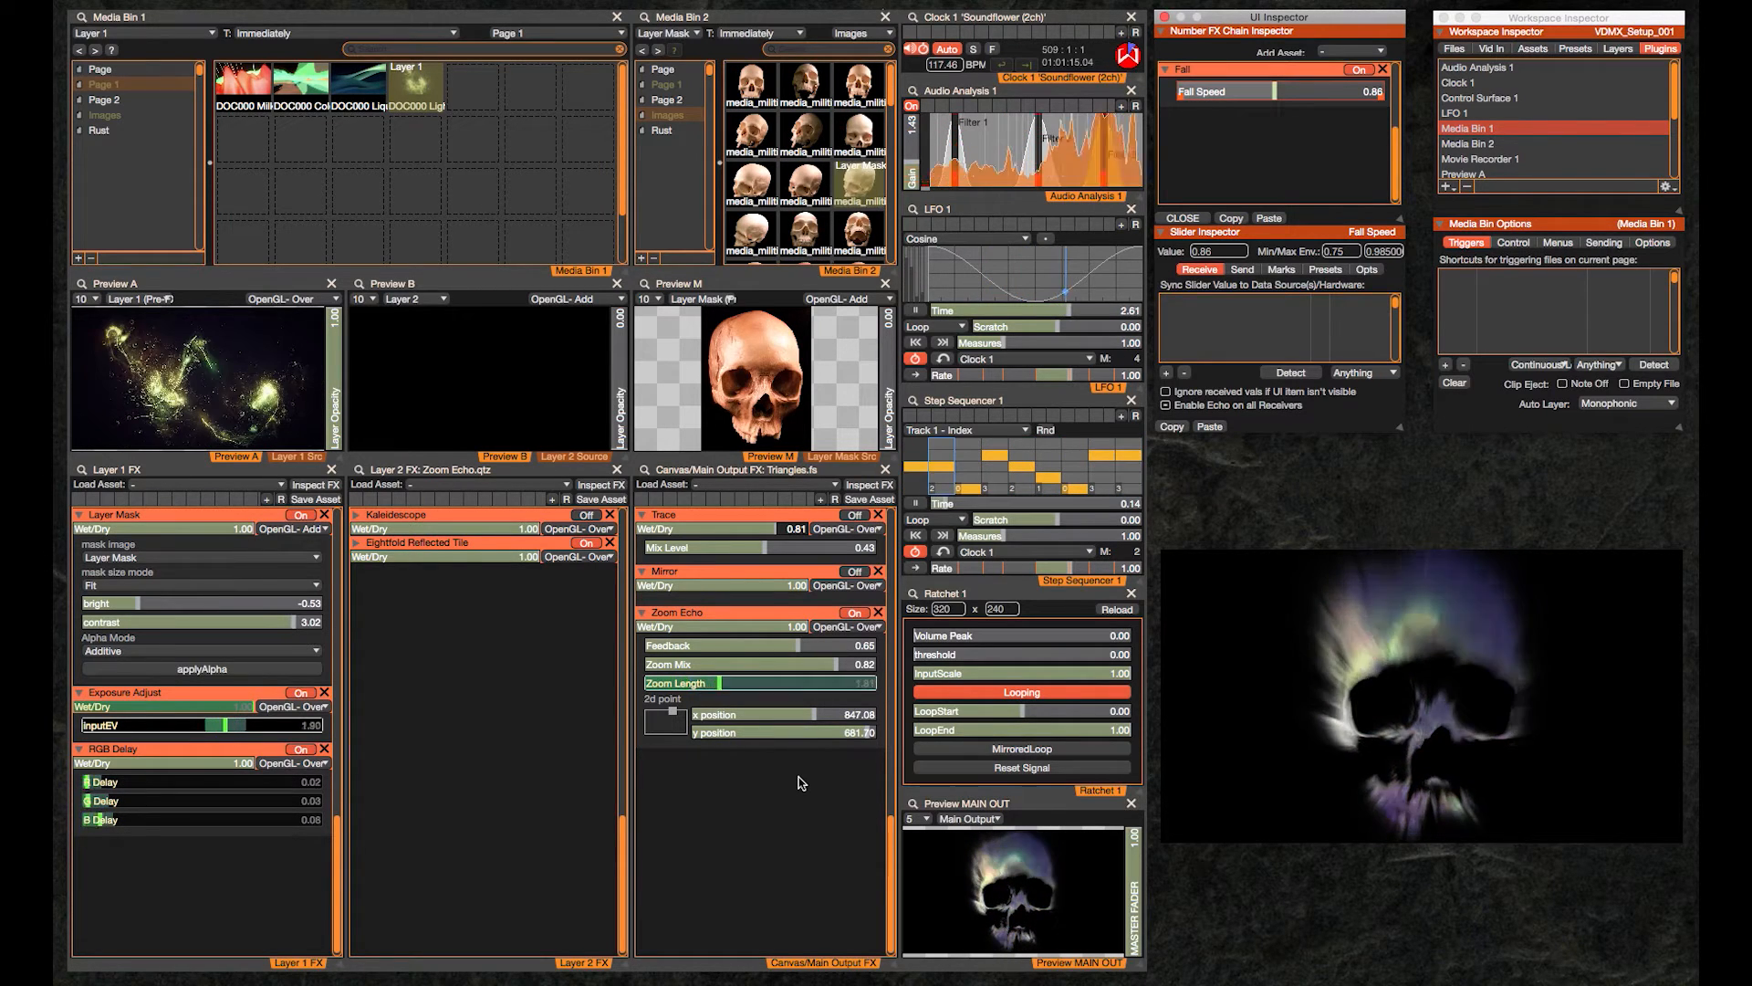
Inspect the receiver of the Clock 1 button beside the BPM value and move the output window down clear of the inspectors
click(1028, 66)
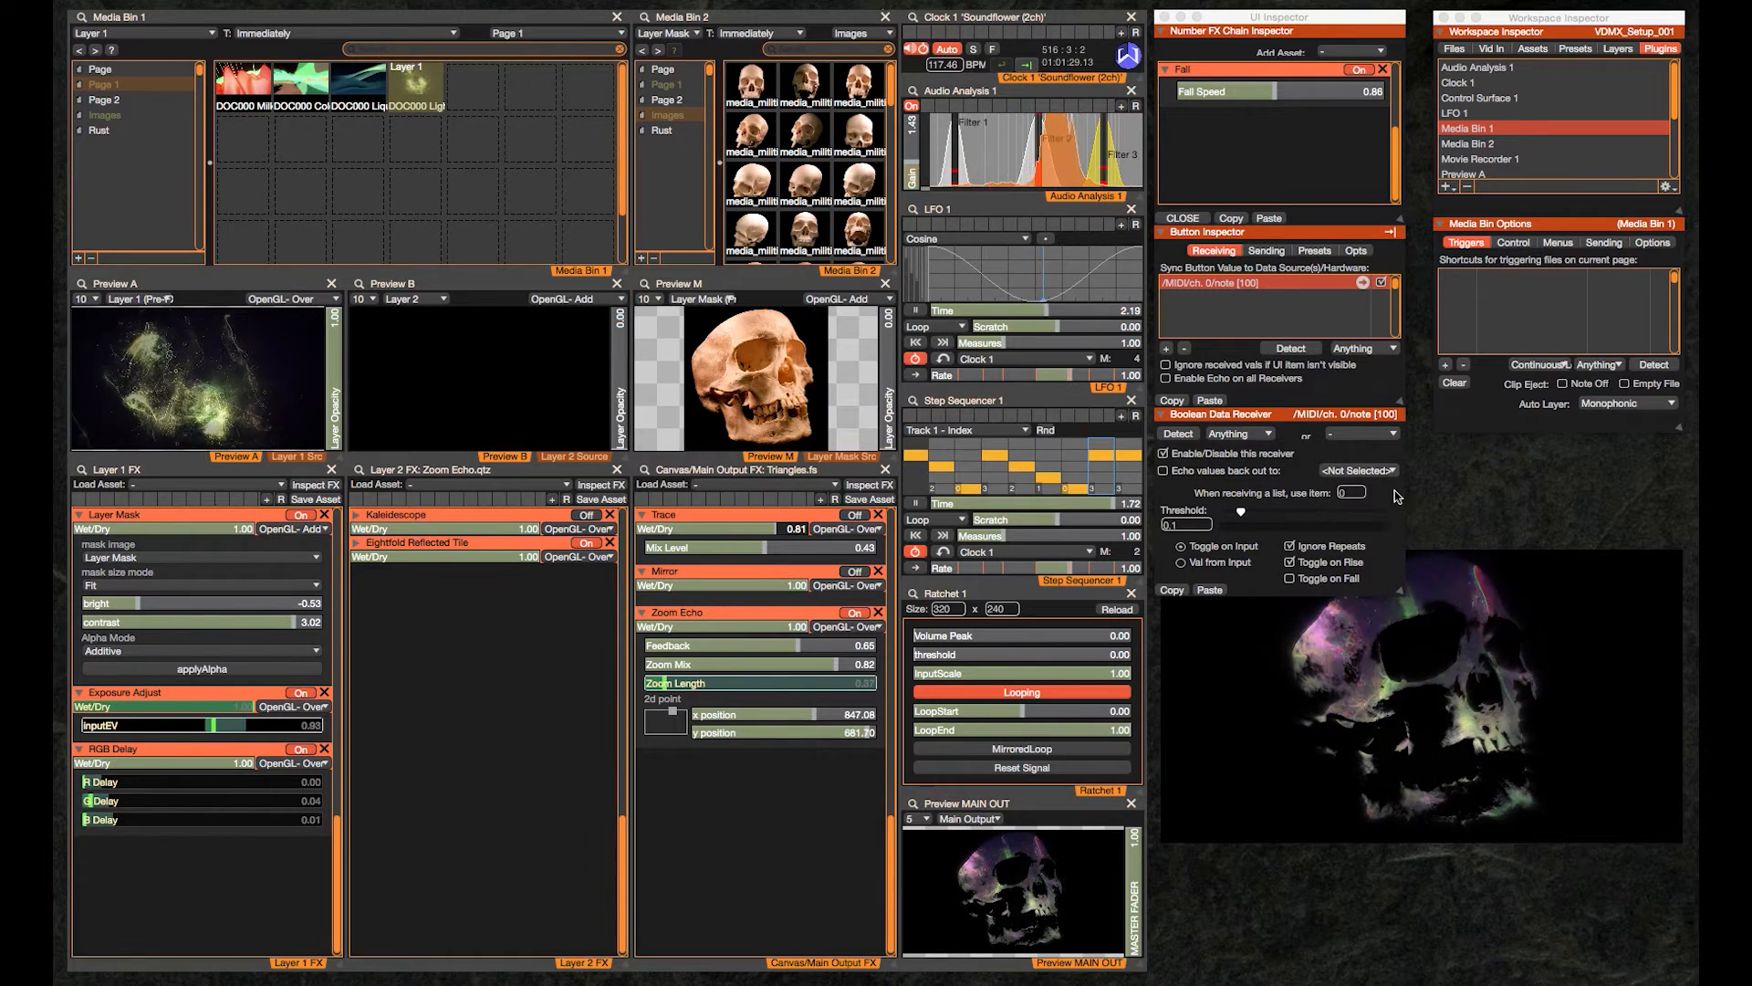
drag(1581, 605, 1585, 691)
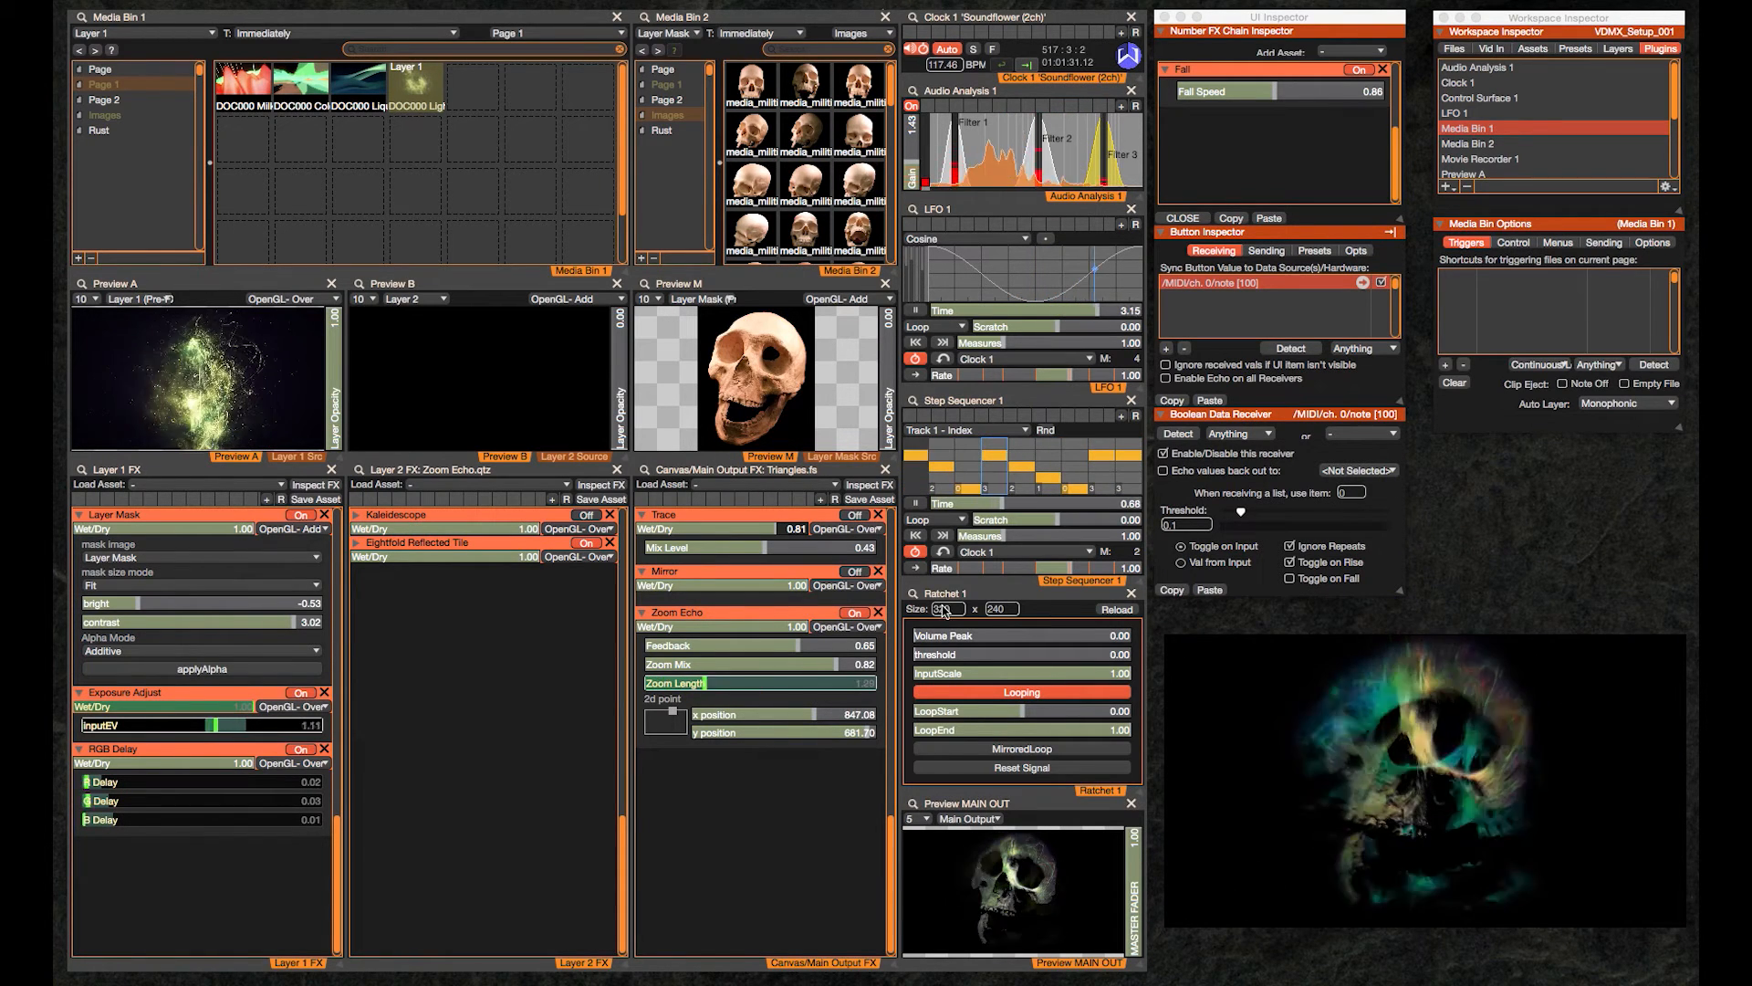